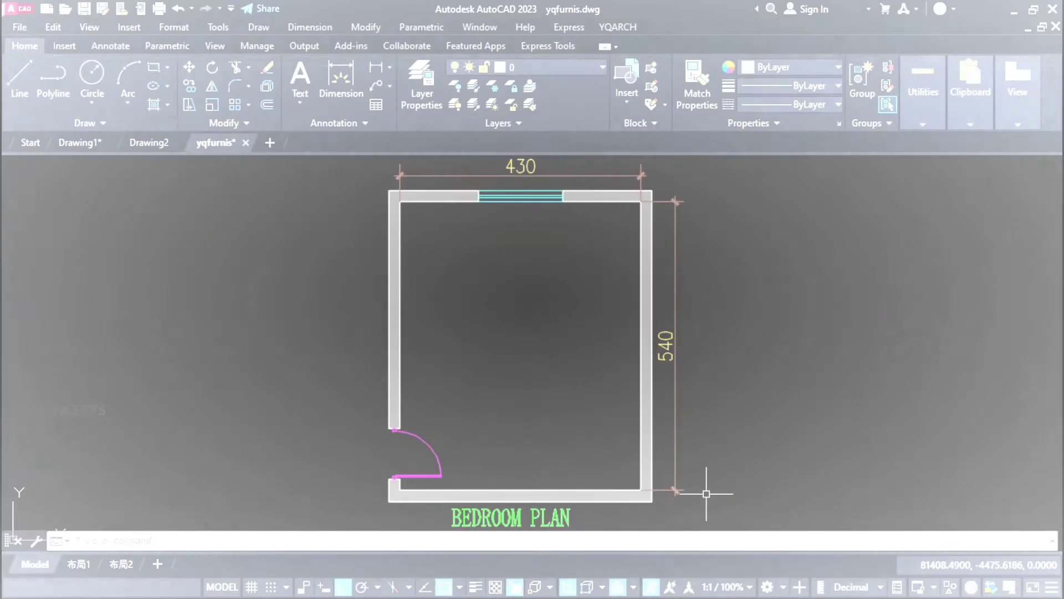
Arrange furniture in the bedroom plan using the YQArch Bedroom layout
{"action": "type", "text": "JJ"}
{"action": "key", "text": "Return"}
{"action": "left_click", "coordinate": [665, 233]}
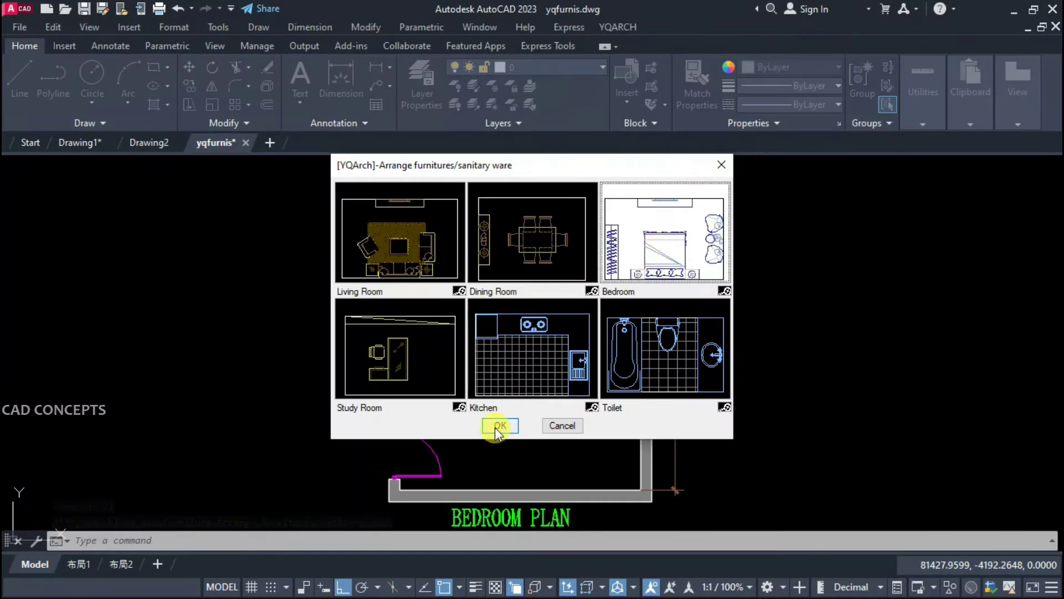
{"action": "left_click", "coordinate": [494, 427]}
{"action": "left_click", "coordinate": [424, 214]}
Place the YQArch Kitchen layout in the kitchen plan, from the upper-left to the lower-right inner wall corner
{"action": "type", "text": "JJ"}
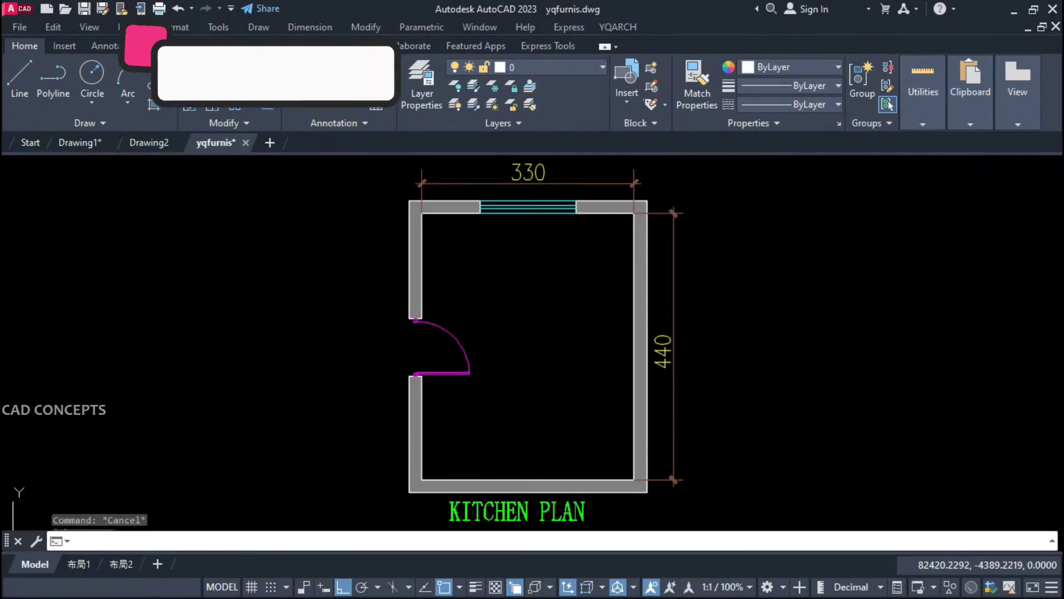
{"action": "key", "text": "Return"}
{"action": "left_click", "coordinate": [532, 341]}
{"action": "left_click", "coordinate": [494, 426]}
{"action": "left_click", "coordinate": [422, 213]}
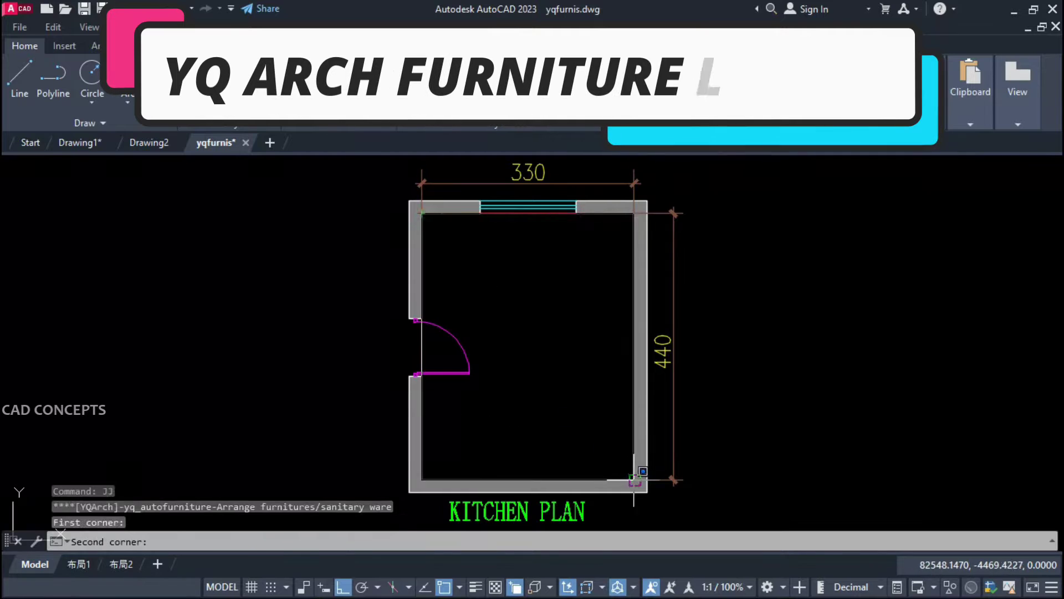
{"action": "left_click", "coordinate": [634, 480]}
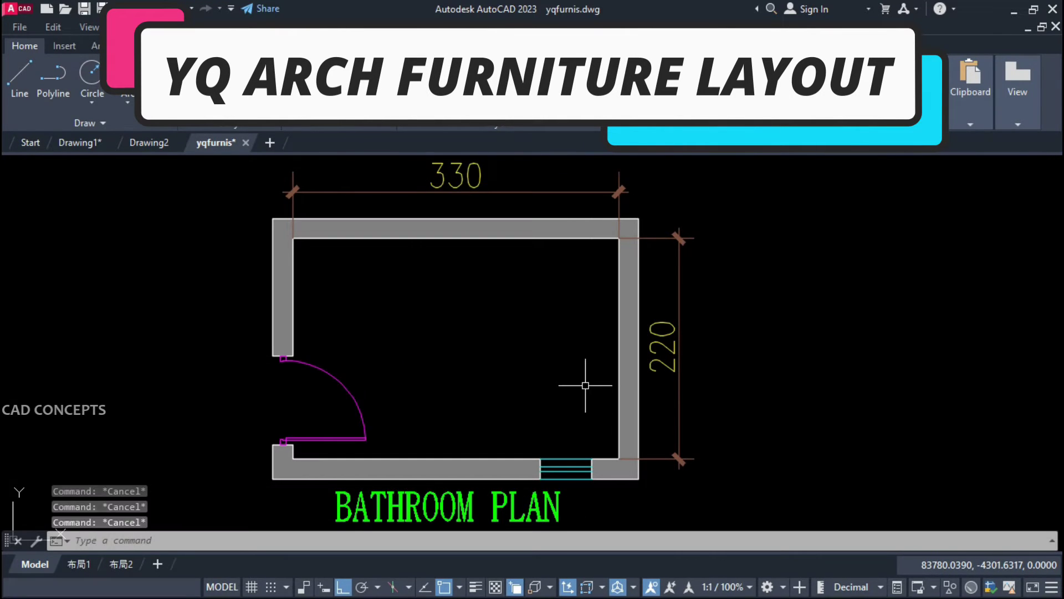
Place the YQArch Toilet layout in the bathroom plan, from the lower-left to the upper-right inner wall corner
{"action": "type", "text": "JJ"}
{"action": "key", "text": "Return"}
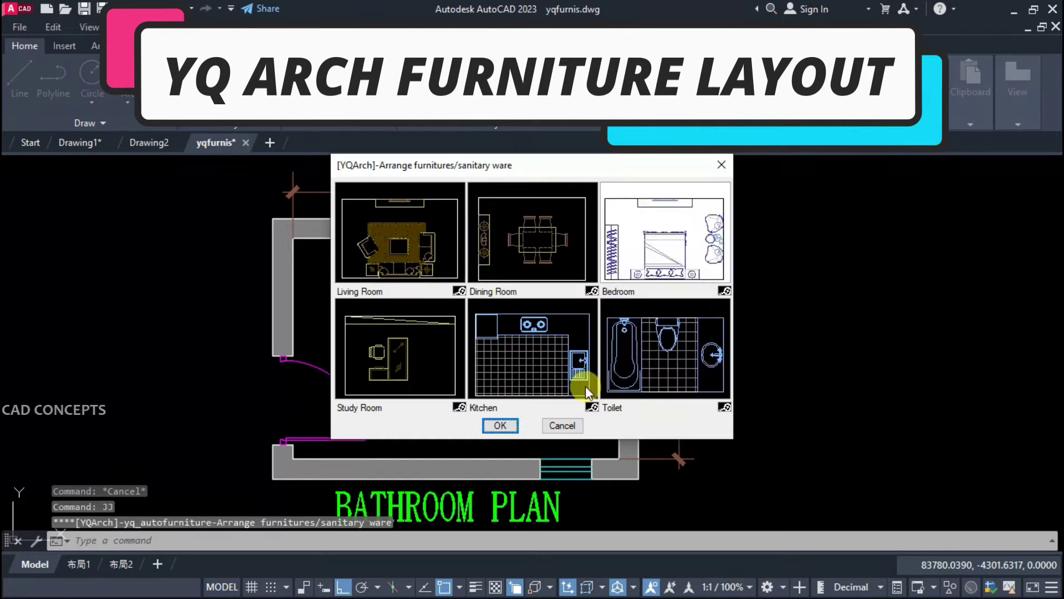
{"action": "left_click", "coordinate": [670, 344]}
{"action": "left_click", "coordinate": [498, 426]}
{"action": "left_click", "coordinate": [293, 458]}
{"action": "left_click", "coordinate": [619, 238]}
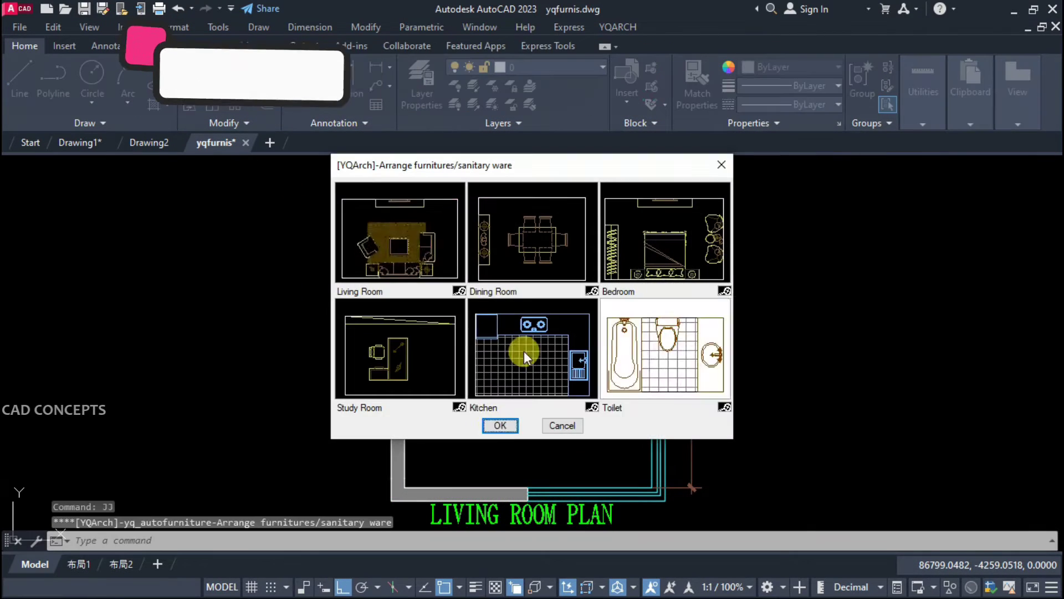
Fit a furniture layout in the living room plan, from its lower-left to its upper-right inner corner
{"action": "left_click", "coordinate": [406, 489]}
{"action": "left_click", "coordinate": [652, 211]}
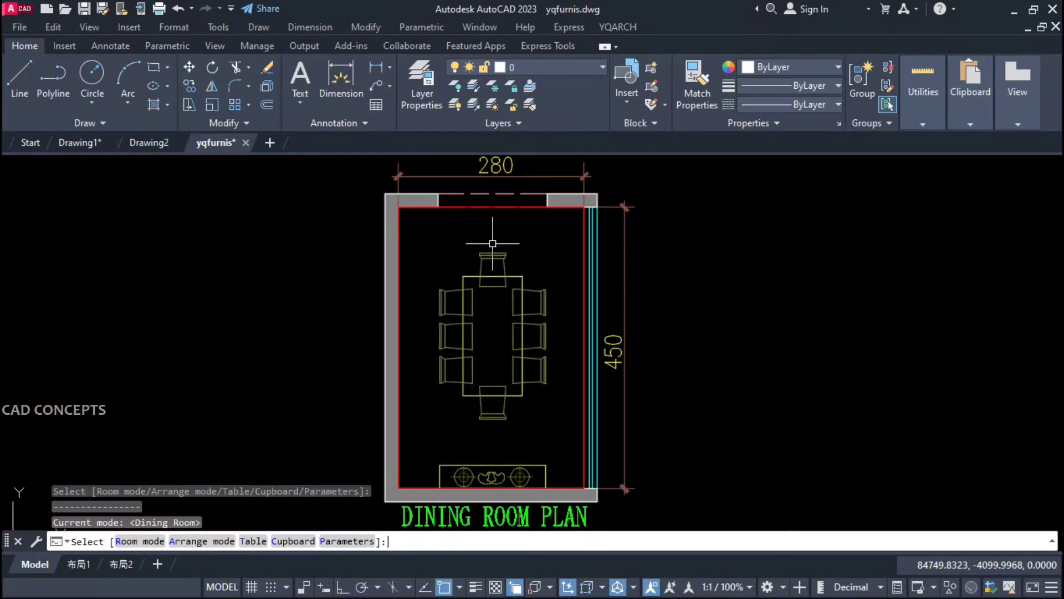
Switch the dining room's table and cupboard styles and open the Cupboard Width parameter for editing
{"action": "key", "text": "t"}
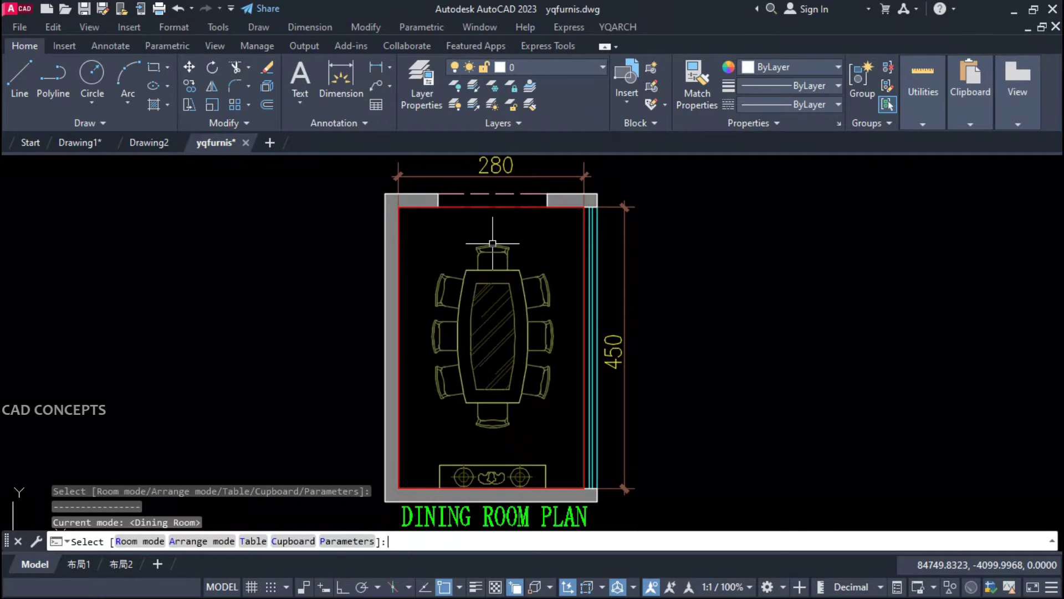
{"action": "key", "text": "c"}
{"action": "key", "text": "c"}
{"action": "key", "text": "p"}
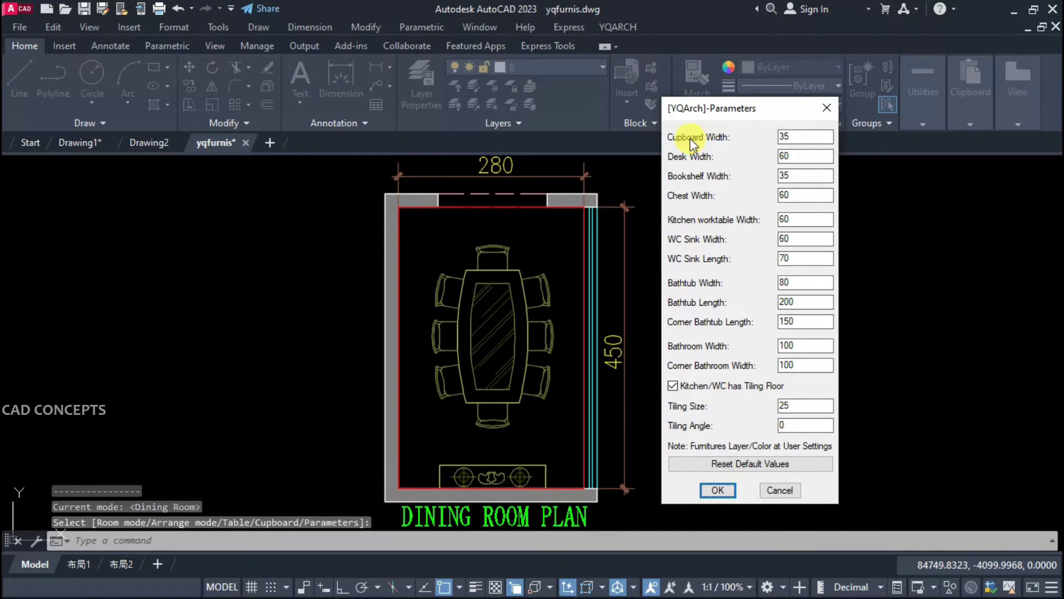
{"action": "double_click", "coordinate": [784, 136]}
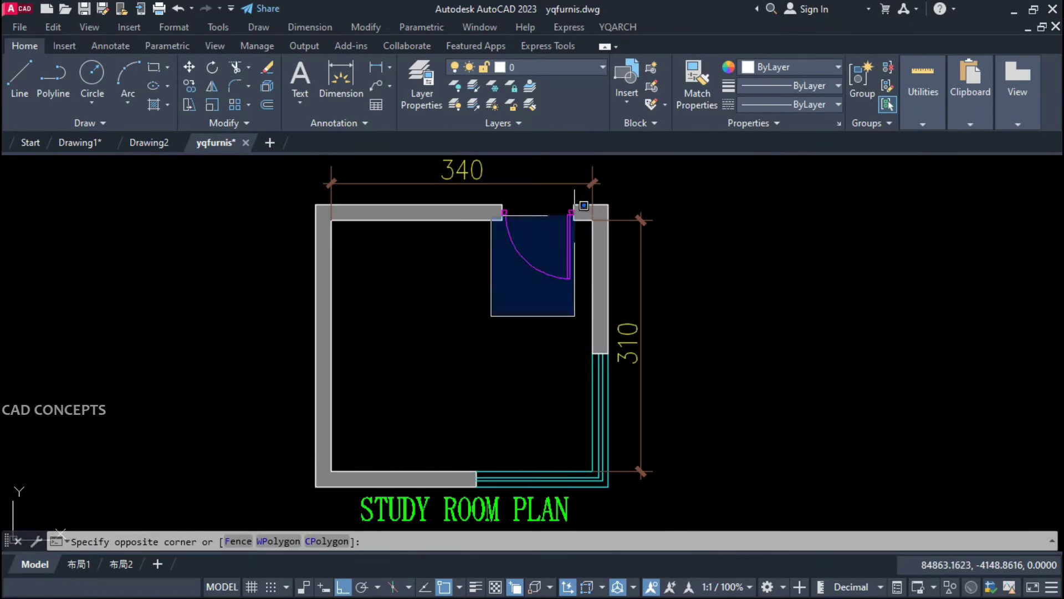
{"action": "left_click", "coordinate": [582, 209]}
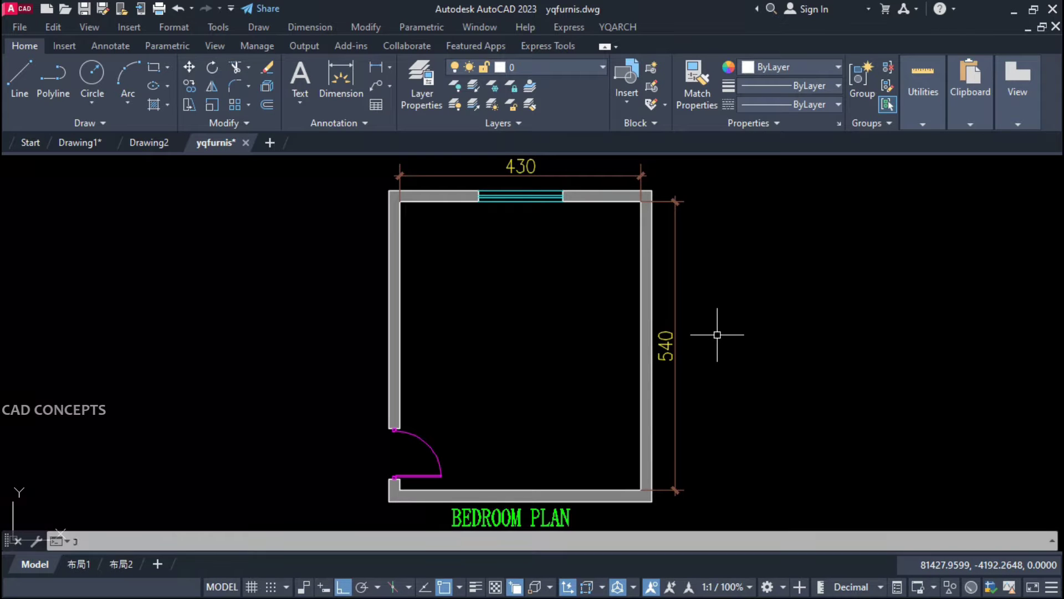
Fill the empty bedroom plan with the YQArch Bedroom layout, from the upper-left to the lower-right inner wall corner
{"action": "type", "text": "j"}
{"action": "key", "text": "Return"}
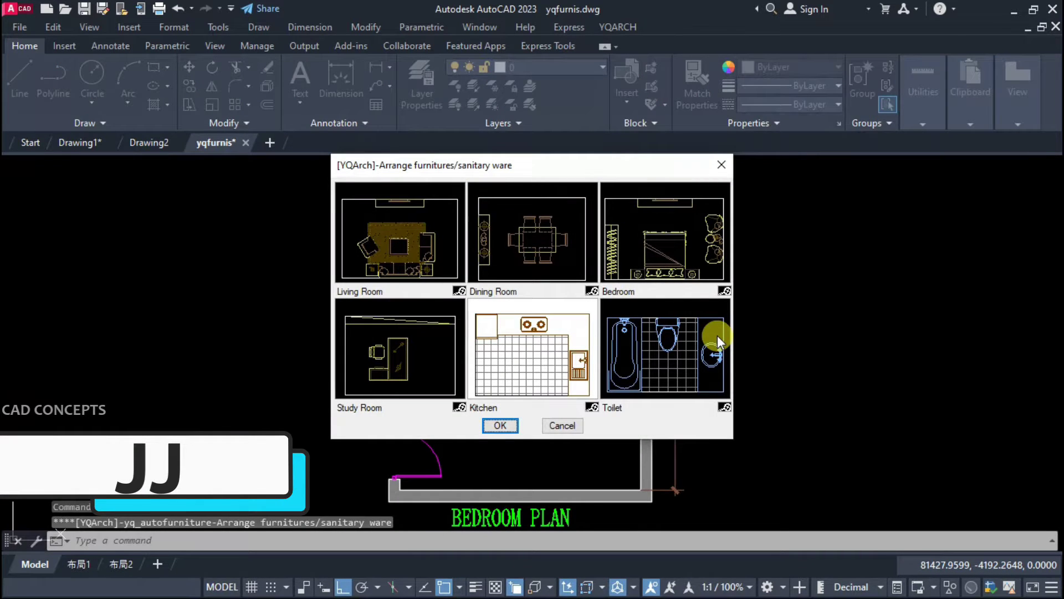
{"action": "left_click", "coordinate": [647, 242]}
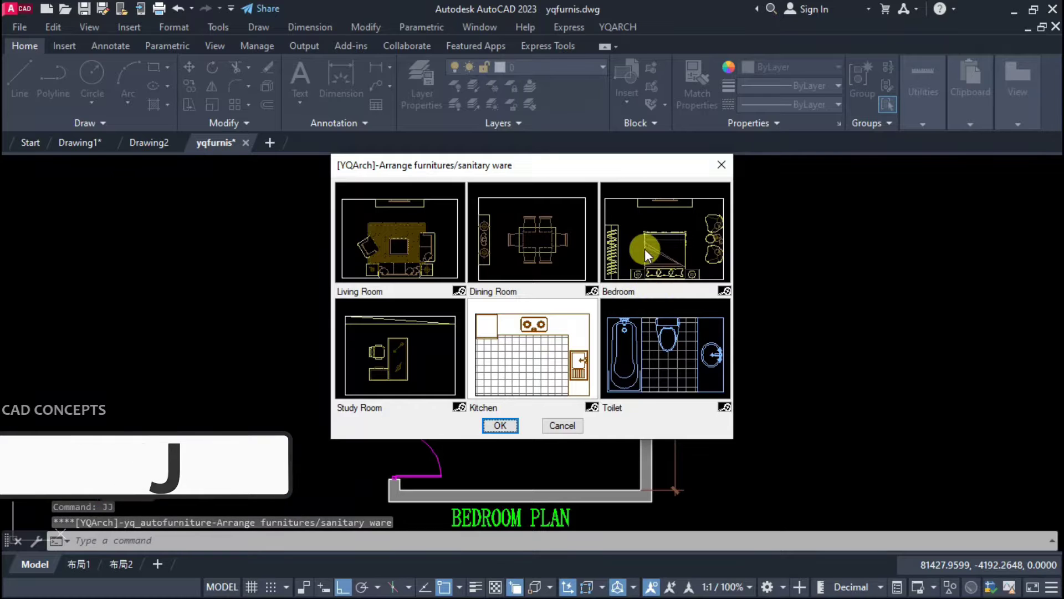
{"action": "left_click", "coordinate": [500, 425]}
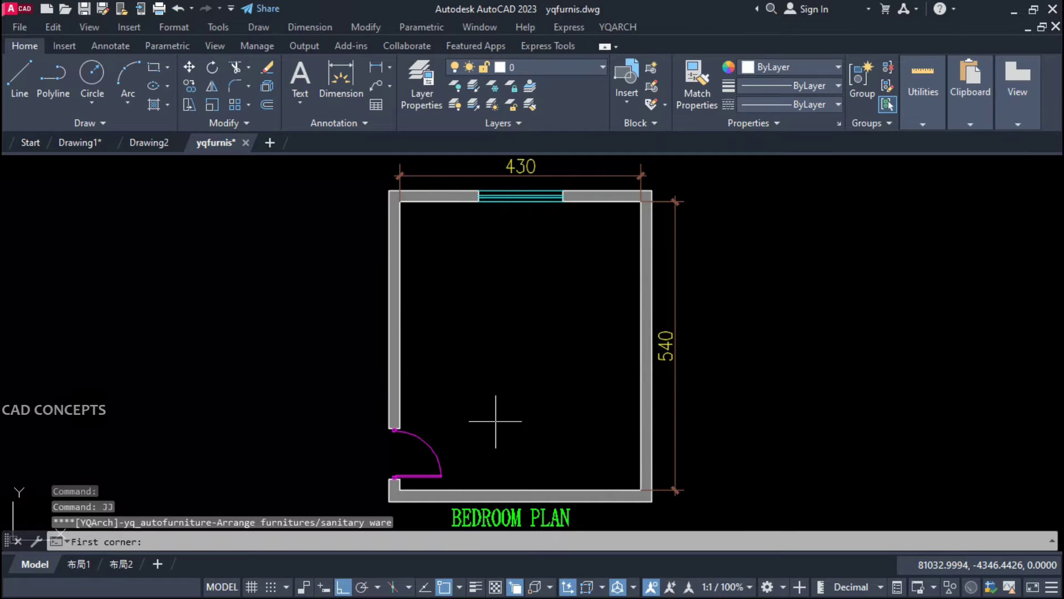
{"action": "left_click", "coordinate": [400, 202]}
{"action": "left_click", "coordinate": [640, 489]}
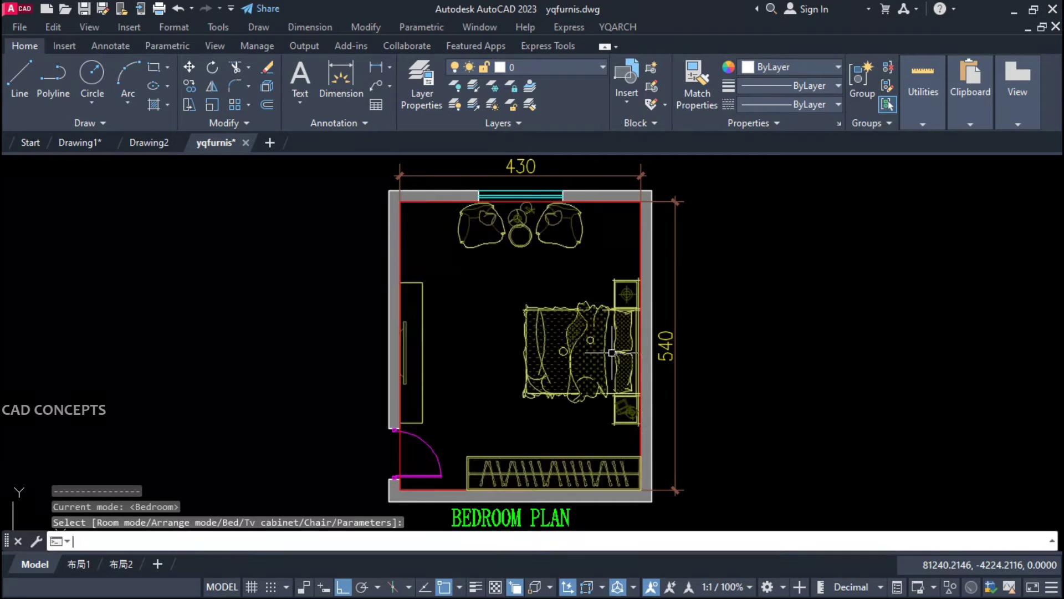
Change the styles of the bed, TV cabinet and chairs in the bedroom layout
{"action": "type", "text": "b"}
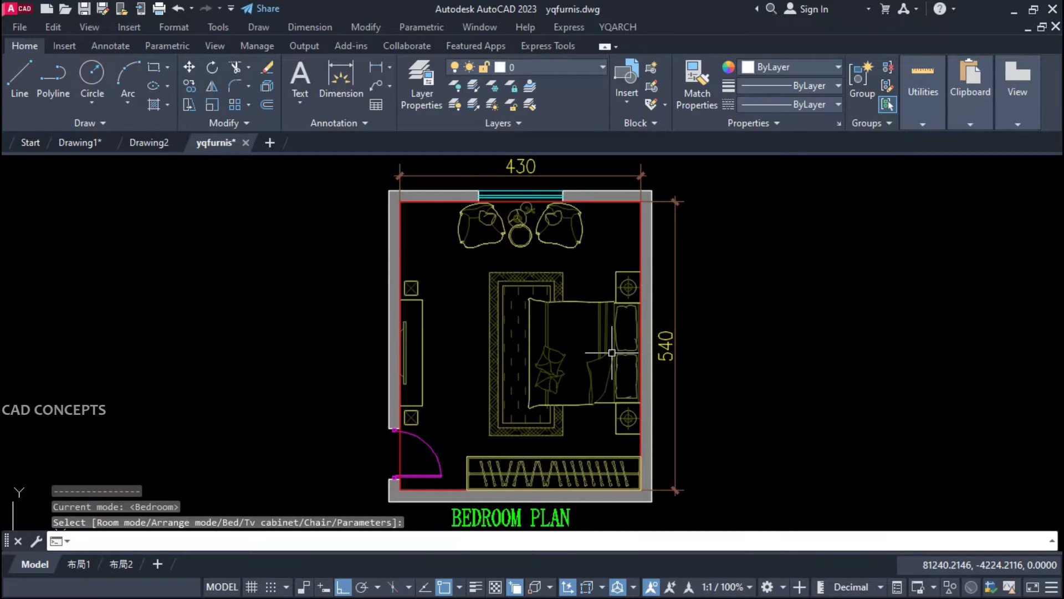
{"action": "key", "text": "t"}
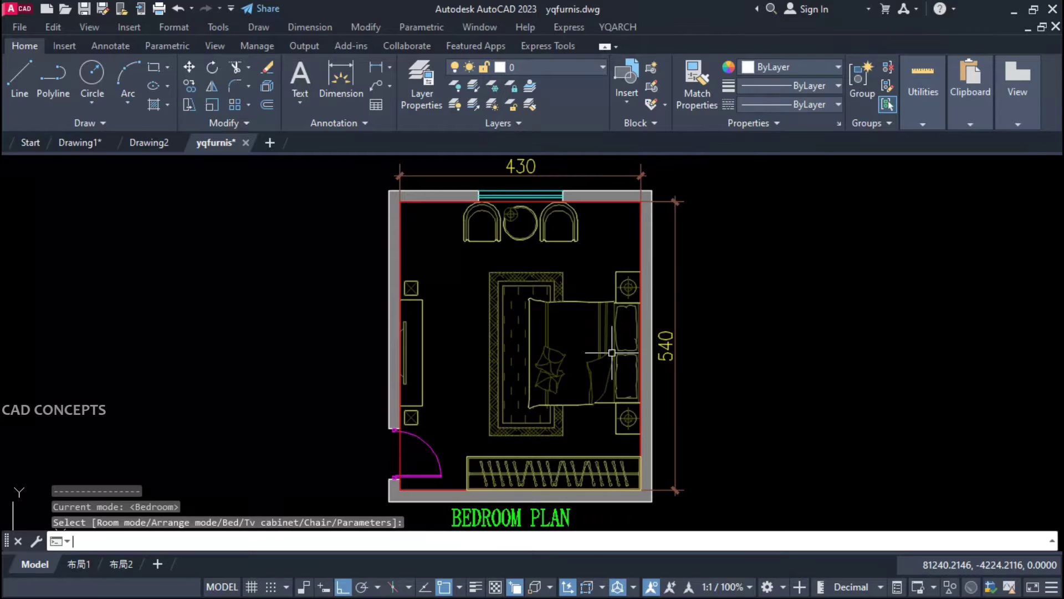
{"action": "key", "text": "c"}
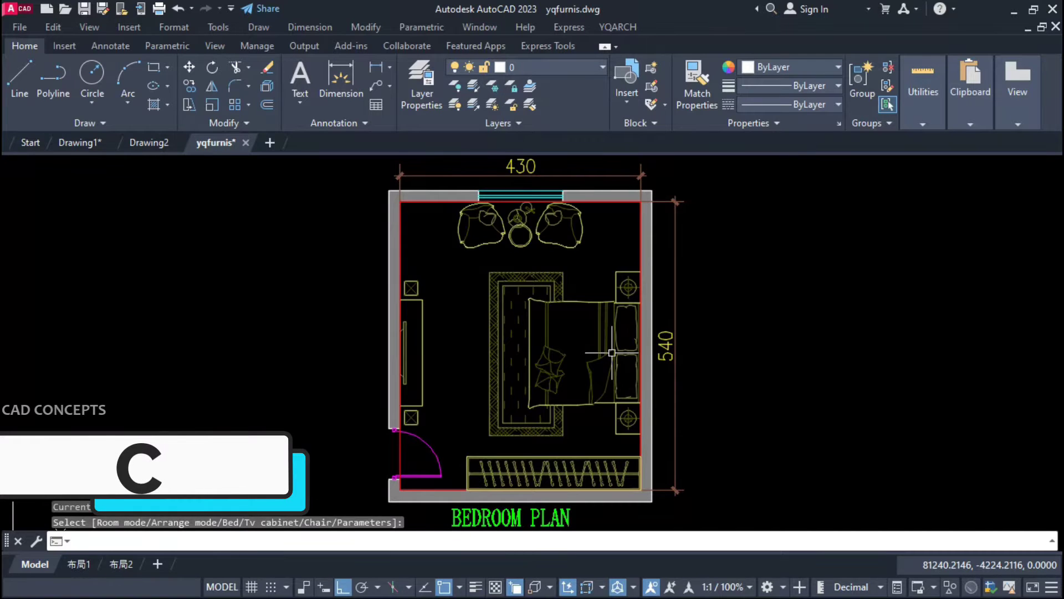
{"action": "key", "text": "c"}
{"action": "key", "text": "c"}
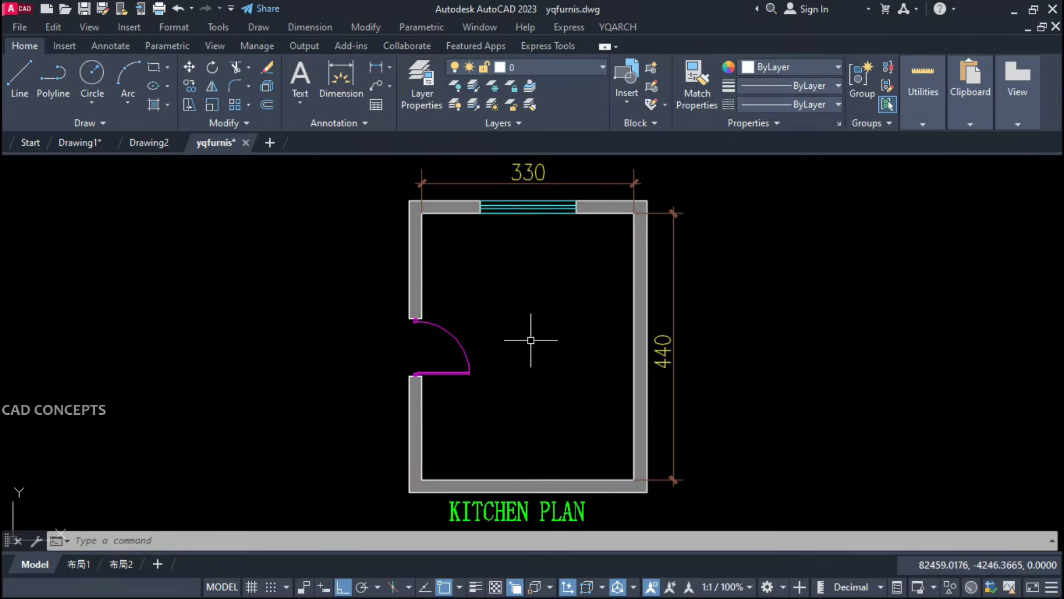
Place the Kitchen layout between the kitchen plan's opposite inner corners and arrange it as an L-shaped worktable with the sink along the window wall
{"action": "type", "text": "jj"}
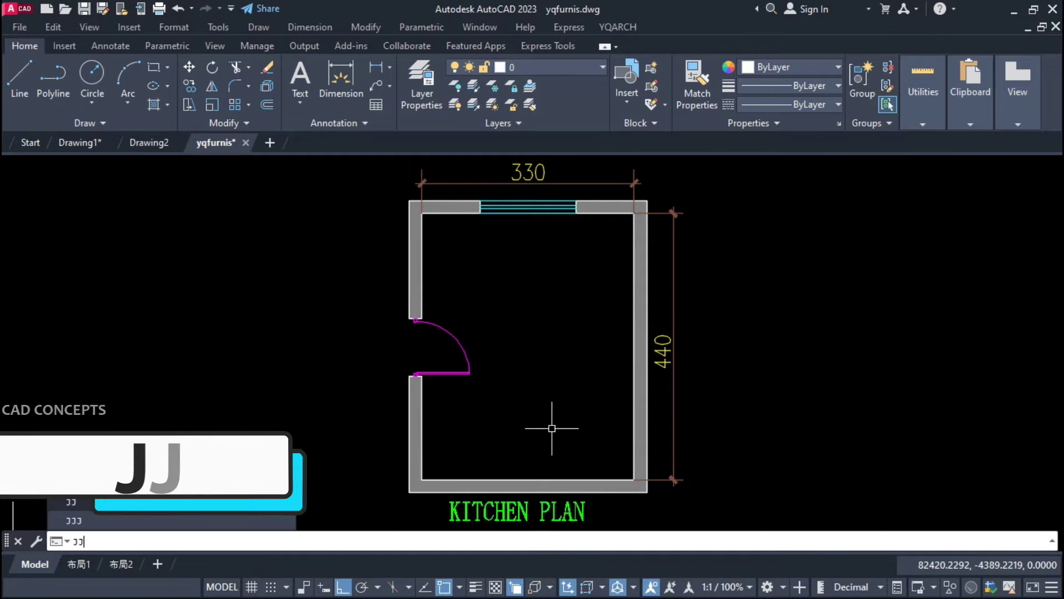
{"action": "key", "text": "Return"}
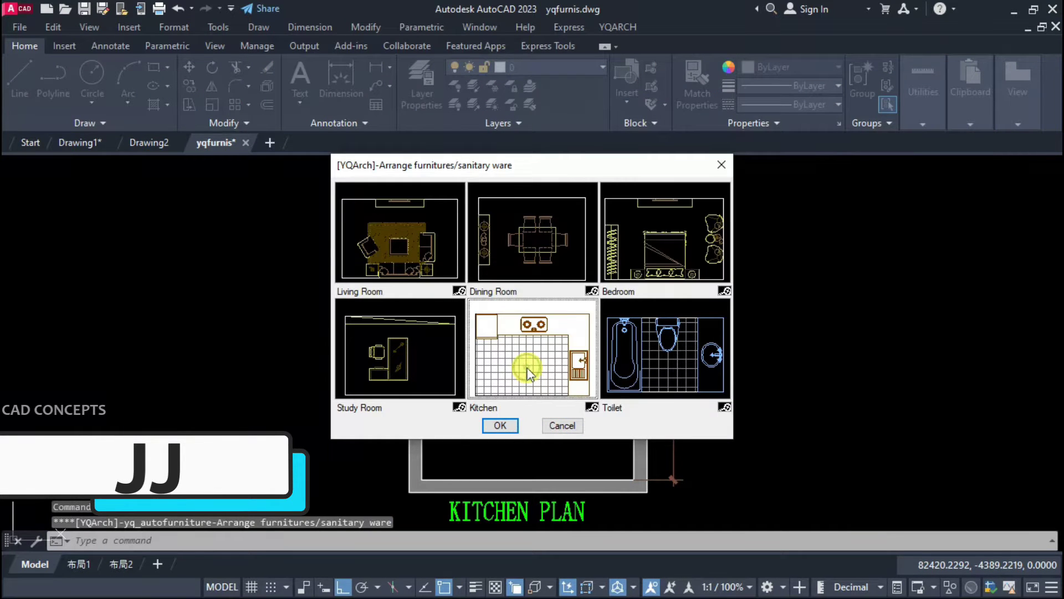
{"action": "left_click", "coordinate": [501, 425]}
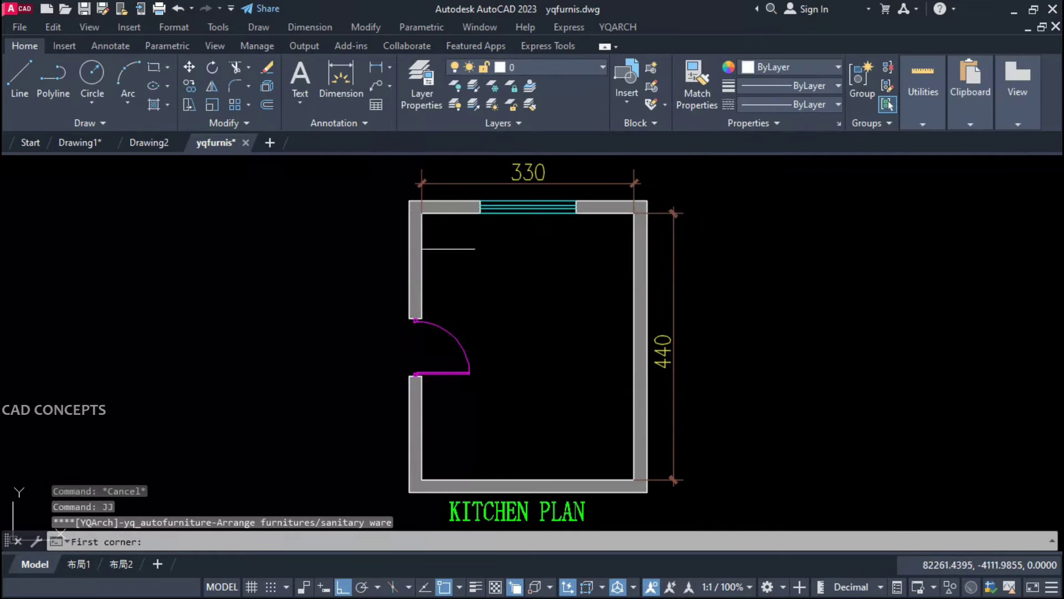
{"action": "left_click", "coordinate": [423, 213]}
{"action": "left_click", "coordinate": [633, 479]}
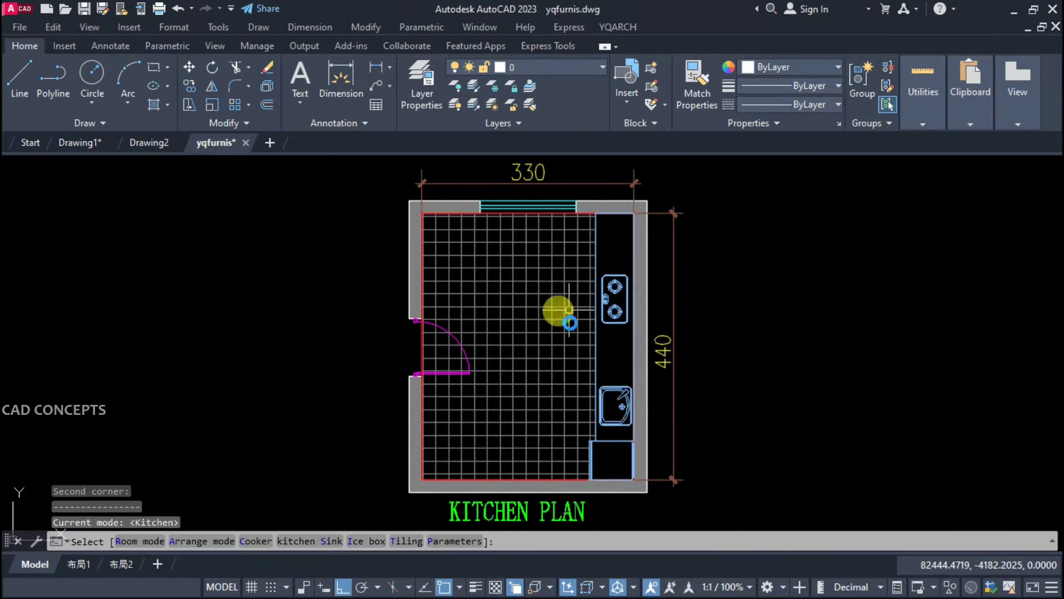
{"action": "left_click", "coordinate": [574, 368]}
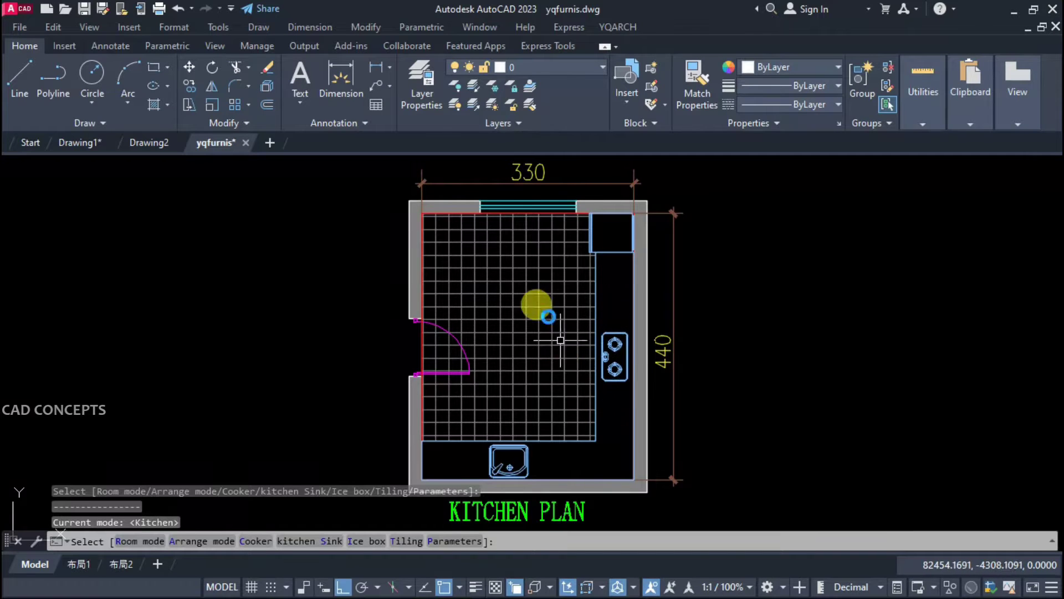
{"action": "key", "text": "a"}
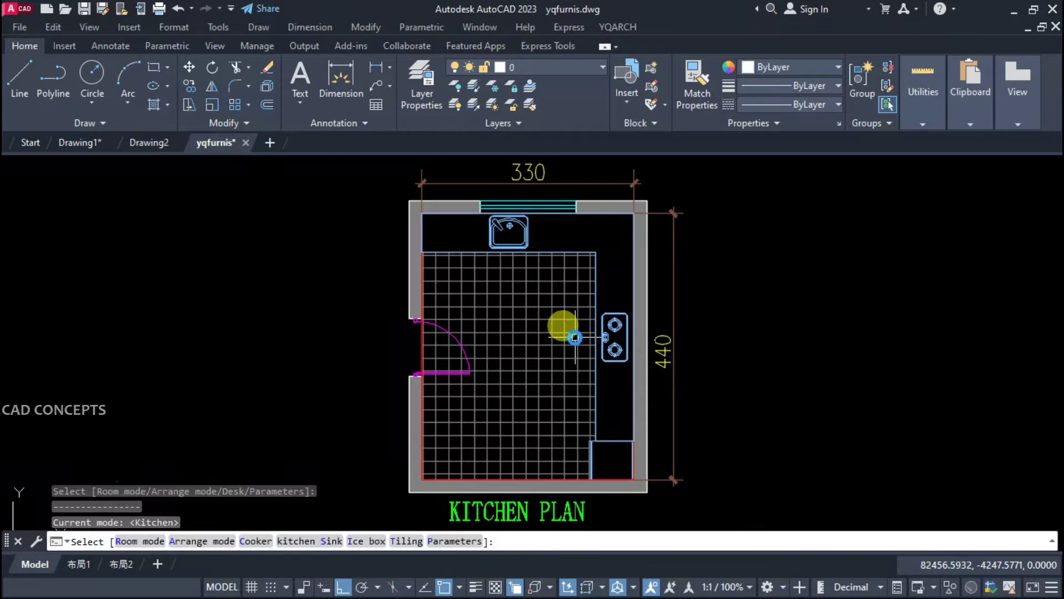
Change the kitchen sink to a double-bowl style and the cooker to a four-burner style
{"action": "key", "text": "s"}
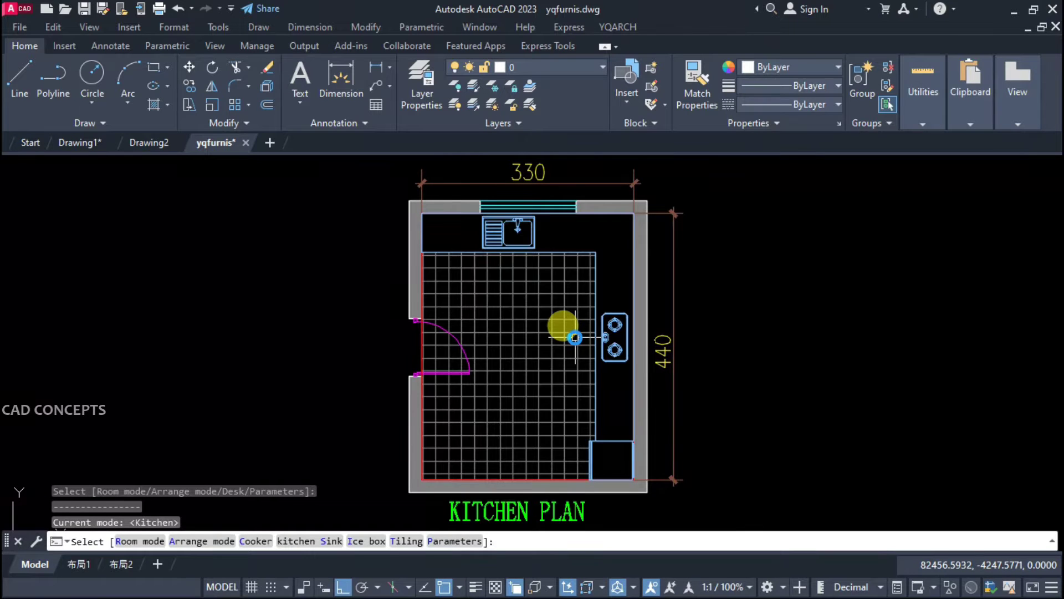
{"action": "key", "text": "s"}
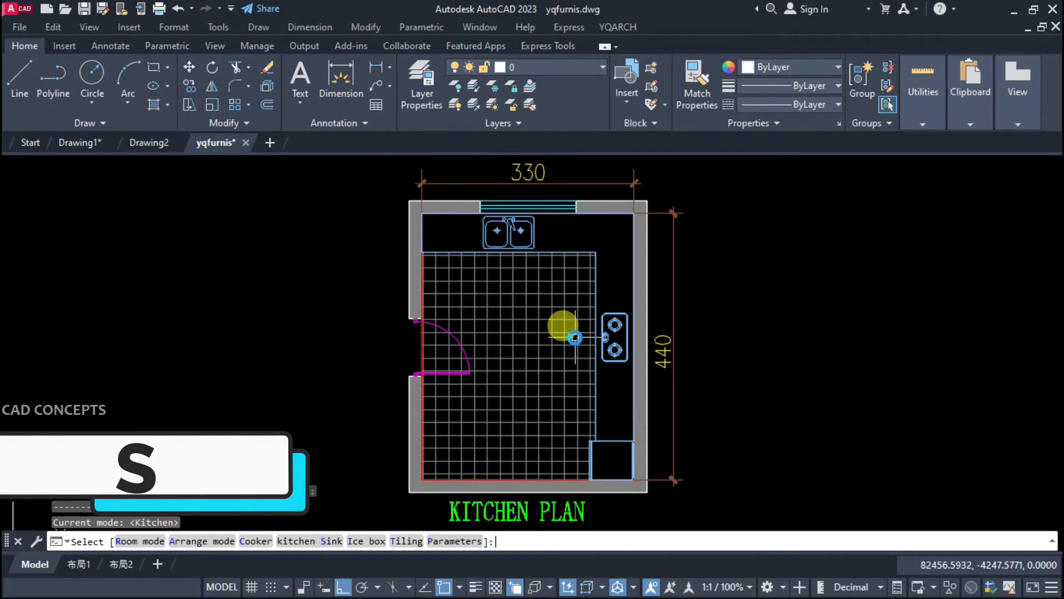
{"action": "key", "text": "s"}
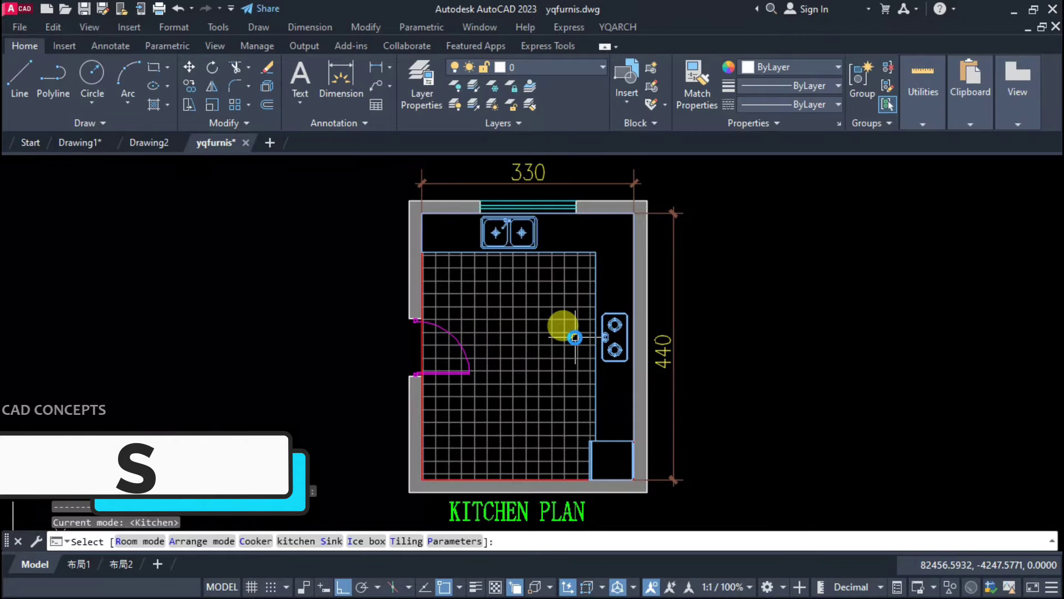
{"action": "key", "text": "c"}
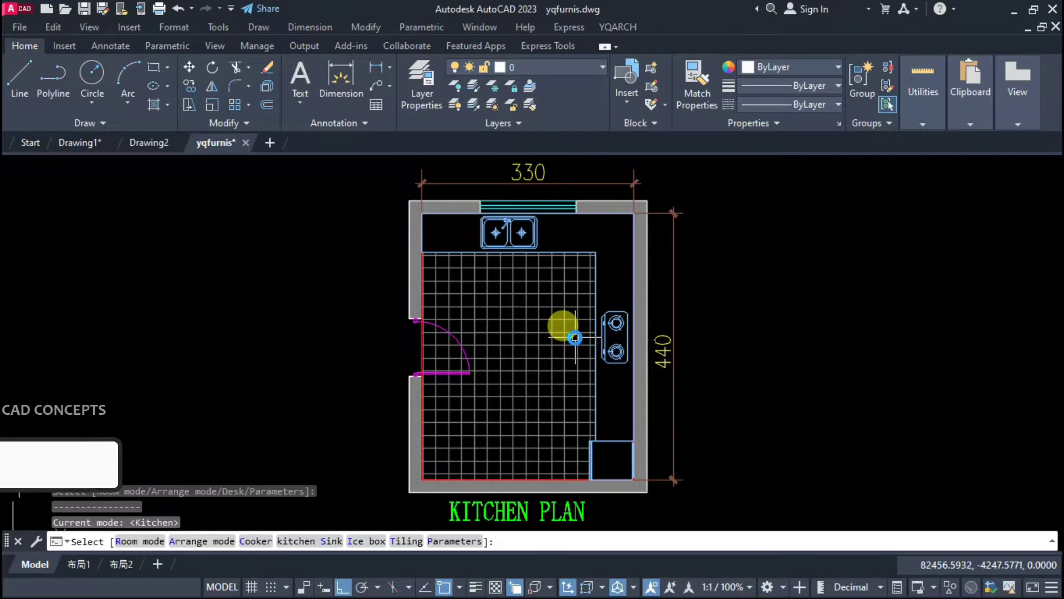
{"action": "key", "text": "c"}
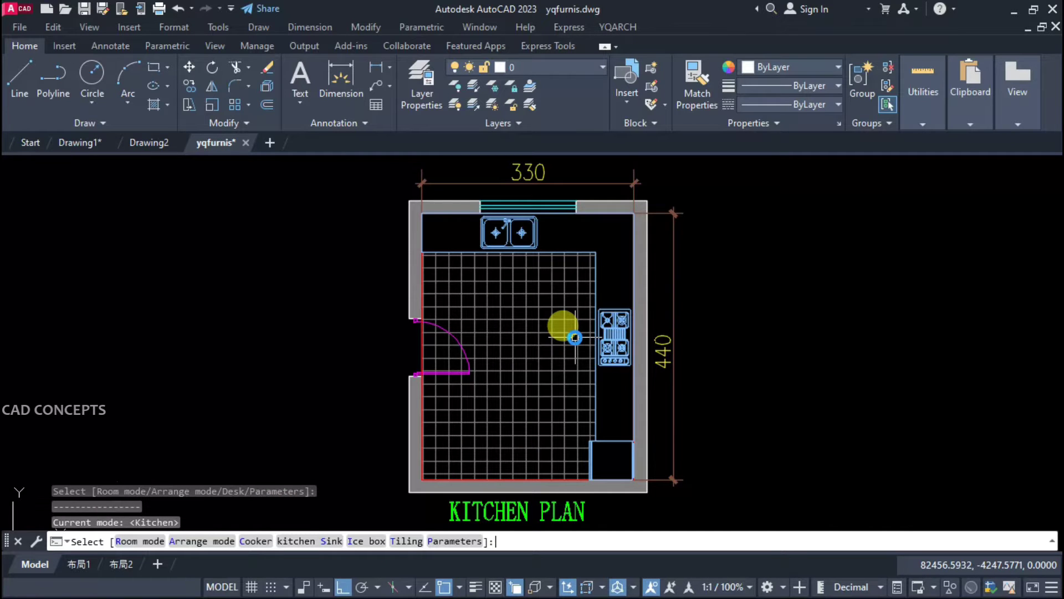
Toggle the Ice box and Tiling options of the kitchen layout
{"action": "key", "text": "i"}
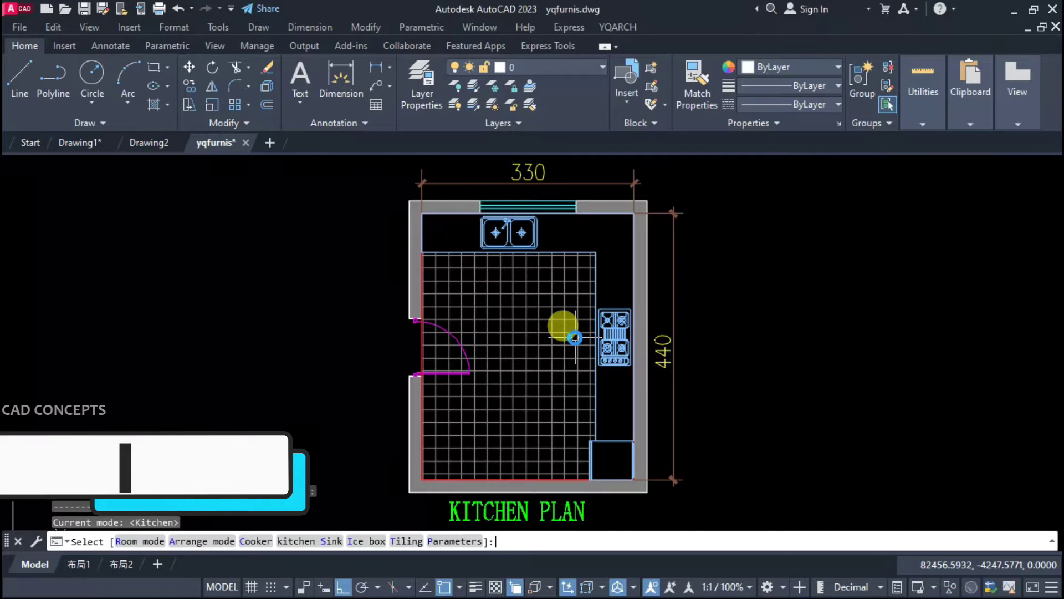
{"action": "left_click", "coordinate": [571, 333]}
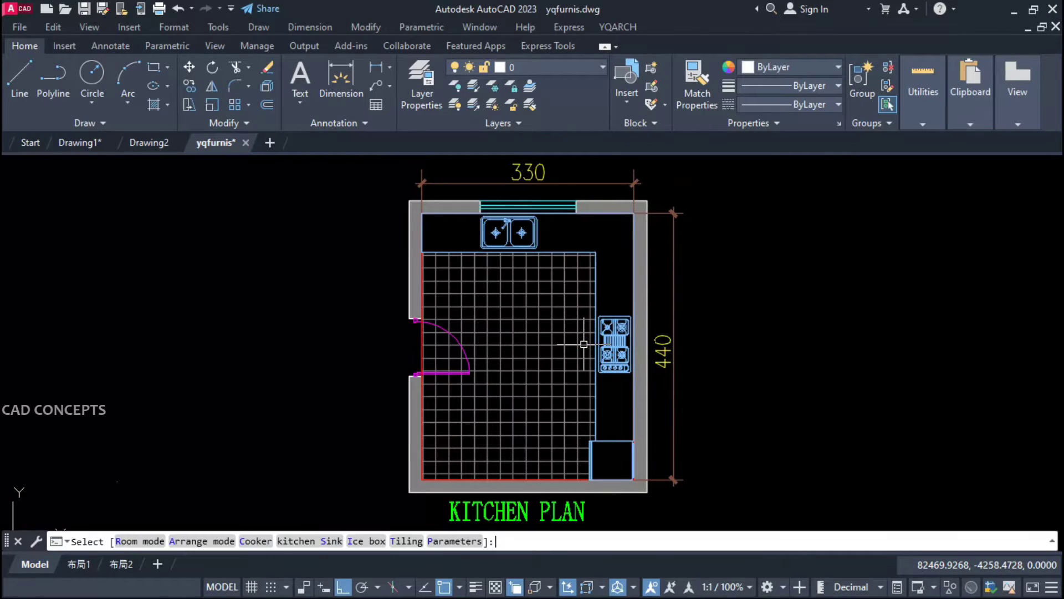
{"action": "key", "text": "t"}
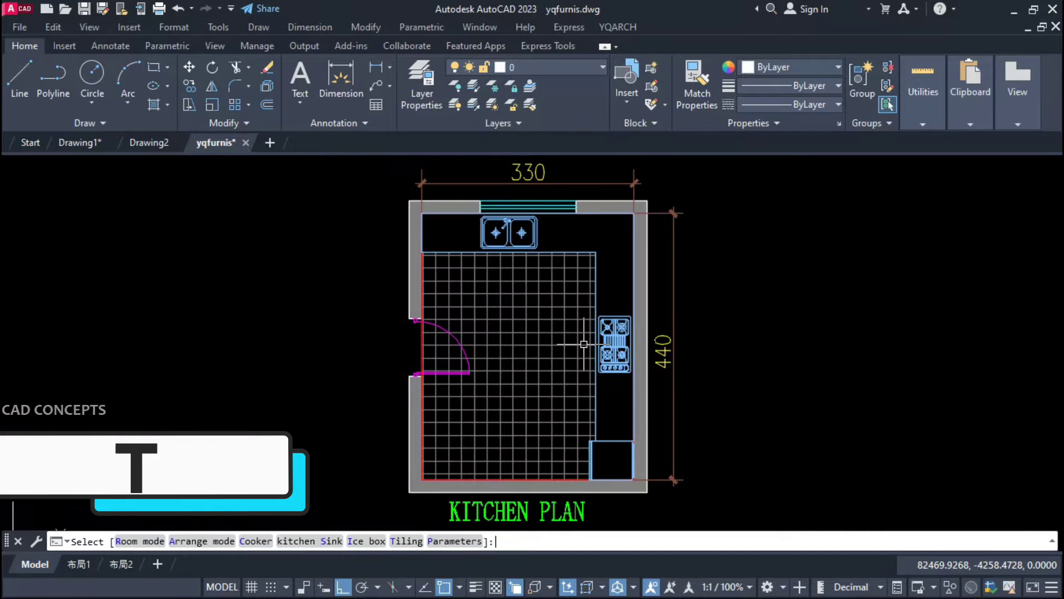
Set the kitchen layout's tiling size to 35 and worktable width to 70, and fix the updated layout in the plan
{"action": "left_click", "coordinate": [454, 541]}
{"action": "left_click_drag", "start_coordinate": [526, 107], "coordinate": [792, 122]}
{"action": "key", "text": "p"}
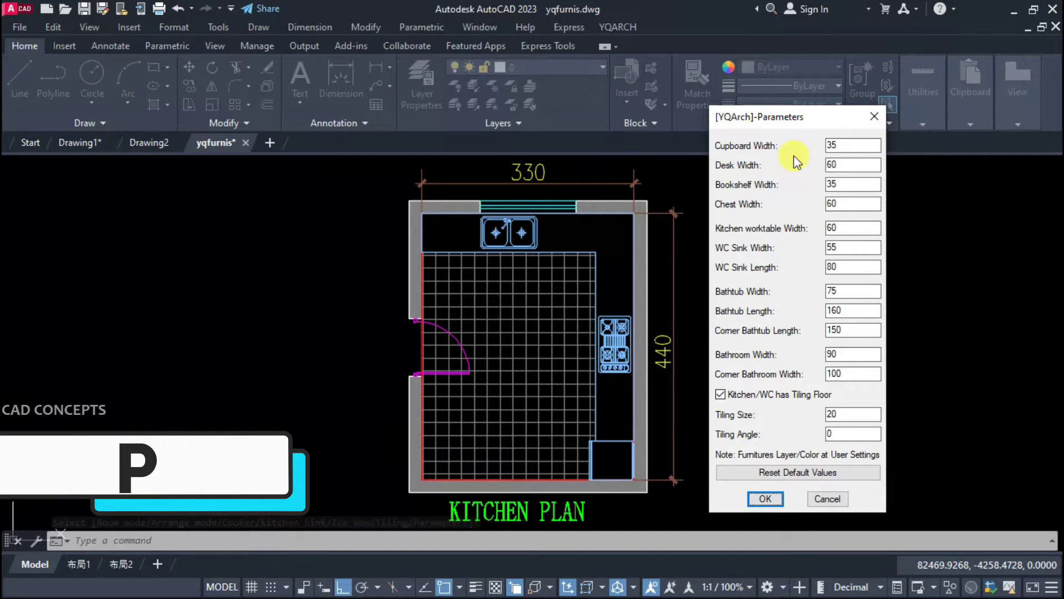
{"action": "left_click", "coordinate": [836, 416]}
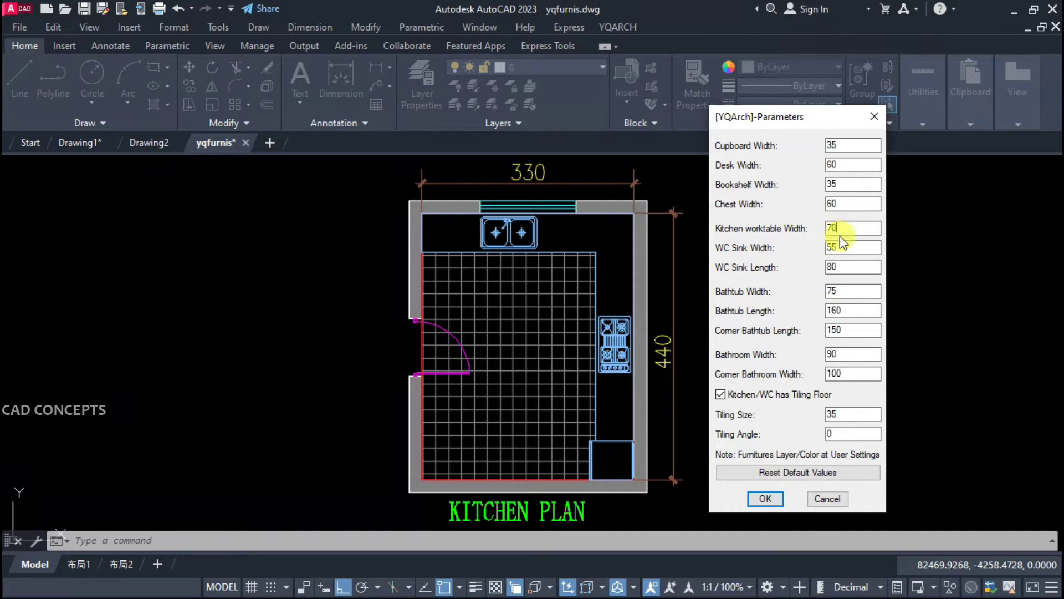
{"action": "left_click", "coordinate": [774, 501]}
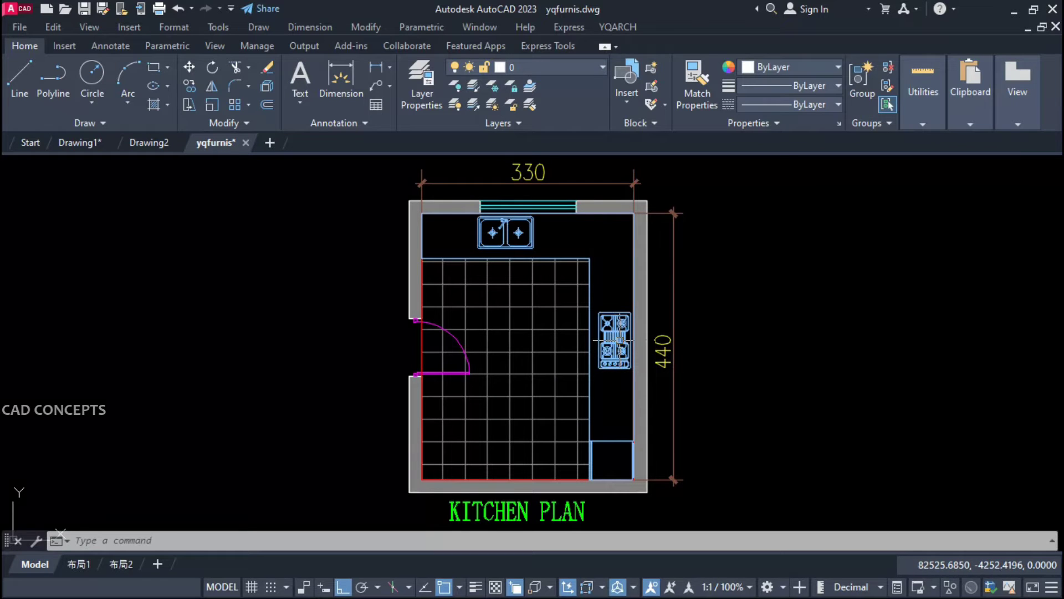
{"action": "left_click", "coordinate": [615, 340]}
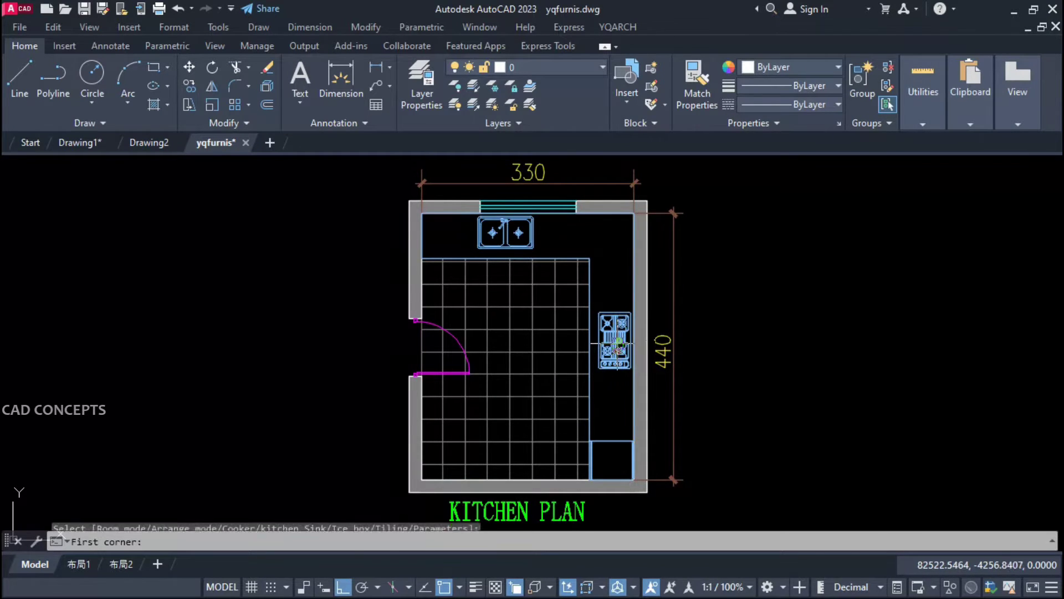
Check the width of the kitchen worktable along the cooker wall with a linear dimension, without keeping the dimension
{"action": "left_click", "coordinate": [371, 65]}
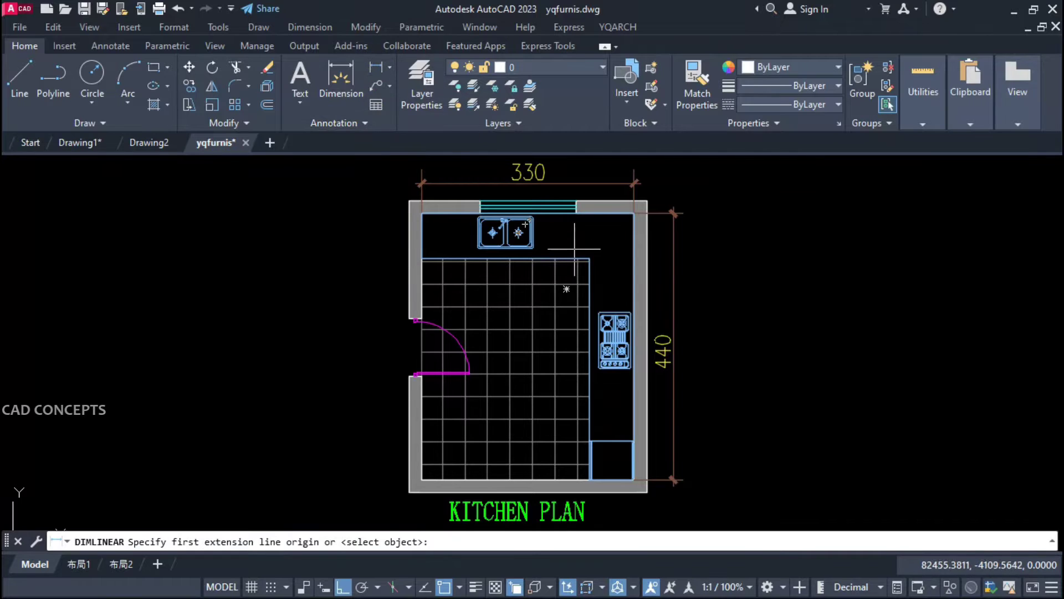
{"action": "left_click", "coordinate": [589, 259]}
{"action": "left_click", "coordinate": [634, 258]}
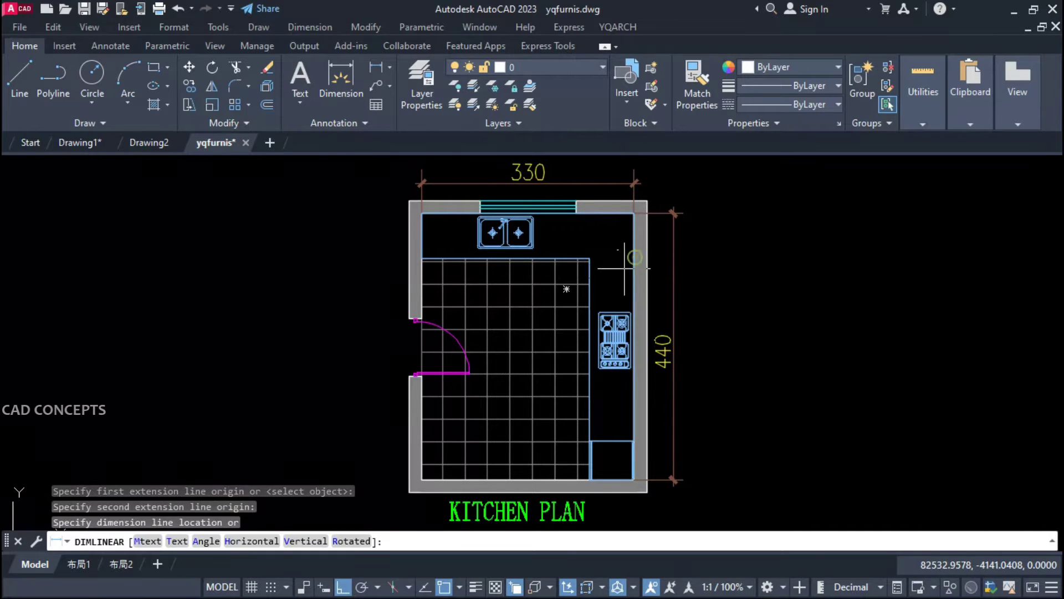
{"action": "key", "text": "Escape"}
Explode the kitchen's floor tiling hatch
{"action": "left_click", "coordinate": [579, 277]}
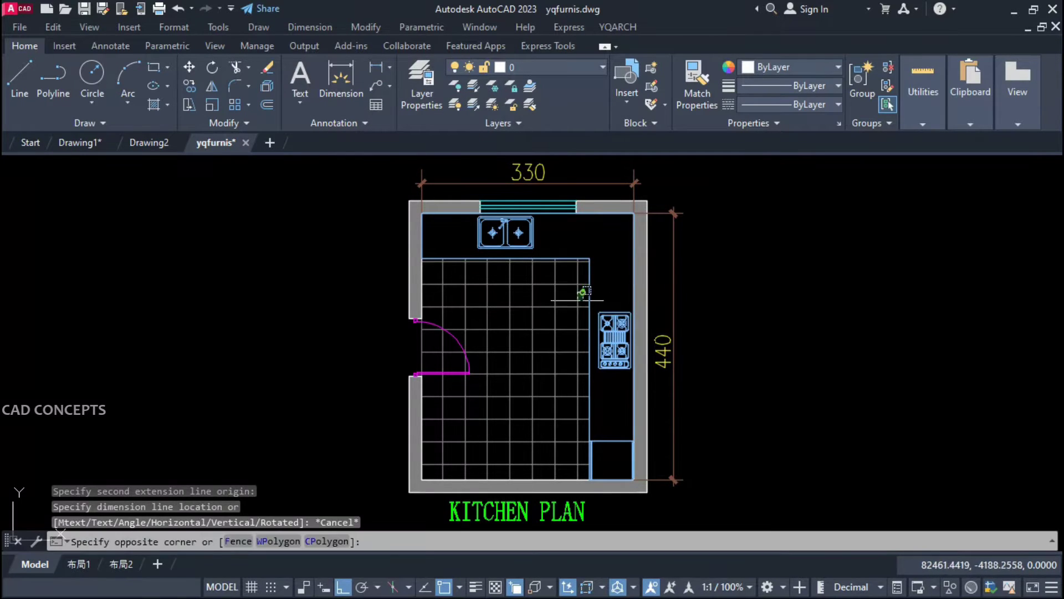
{"action": "left_click", "coordinate": [569, 312]}
{"action": "type", "text": "x"}
{"action": "key", "text": "Return"}
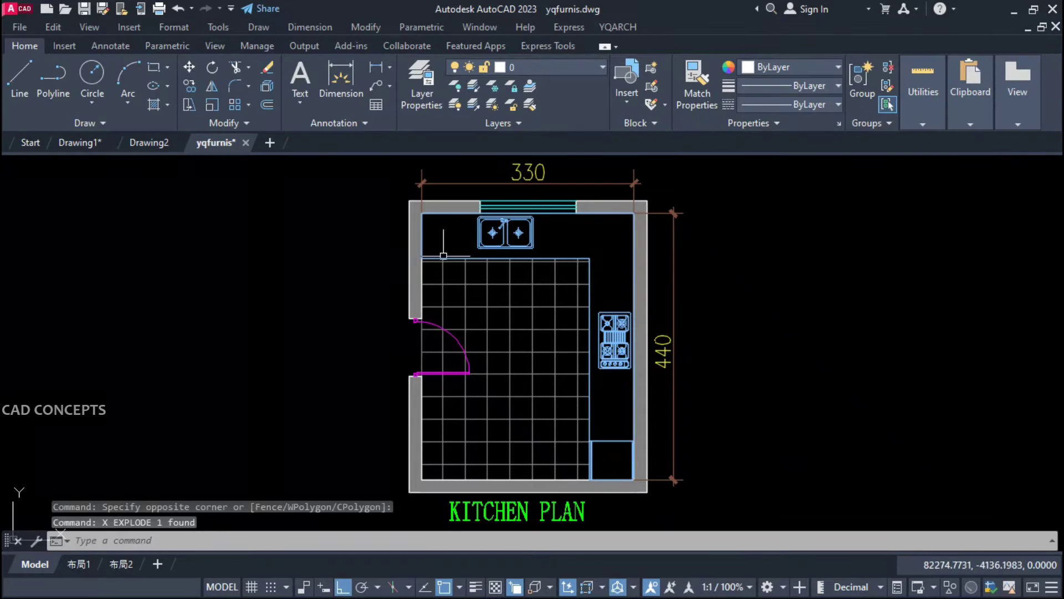
Check the width of one kitchen floor tile with a linear dimension, without keeping the dimension
{"action": "left_click", "coordinate": [375, 68]}
{"action": "left_click", "coordinate": [532, 292]}
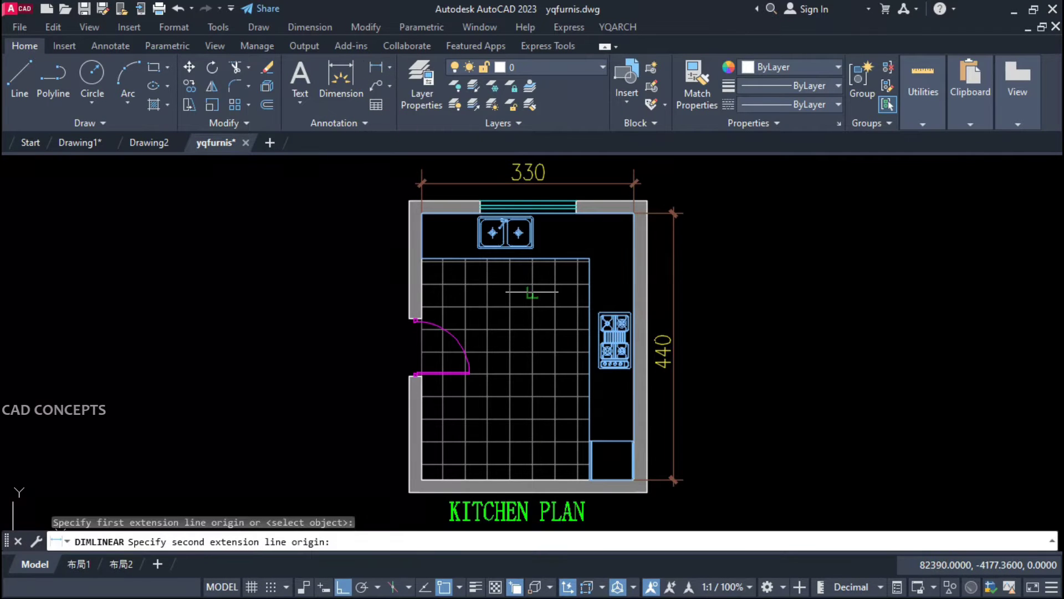
{"action": "left_click", "coordinate": [553, 292]}
{"action": "key", "text": "Escape"}
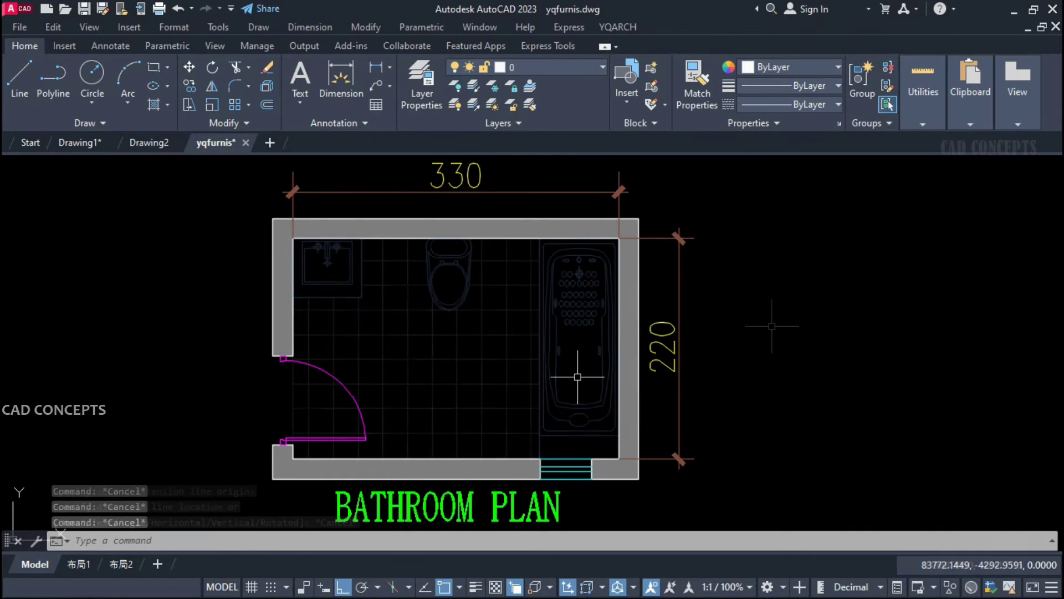
Place the Toilet layout between the bathroom plan's opposite inner corners and arrange it with a corner sink and the bathtub opposite the door
{"action": "type", "text": "JJ"}
{"action": "key", "text": "Return"}
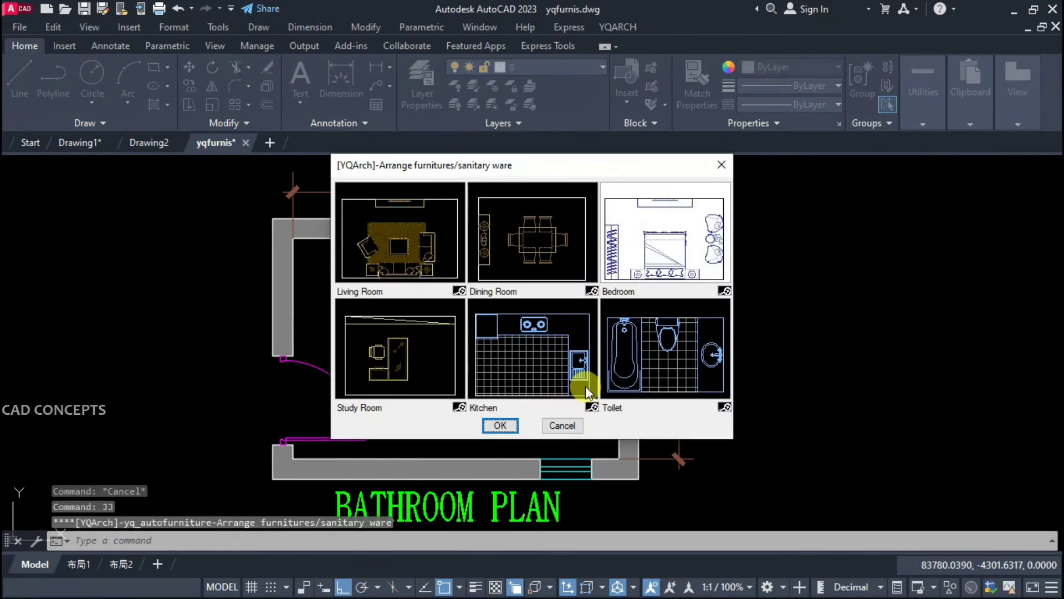
{"action": "left_click", "coordinate": [666, 372]}
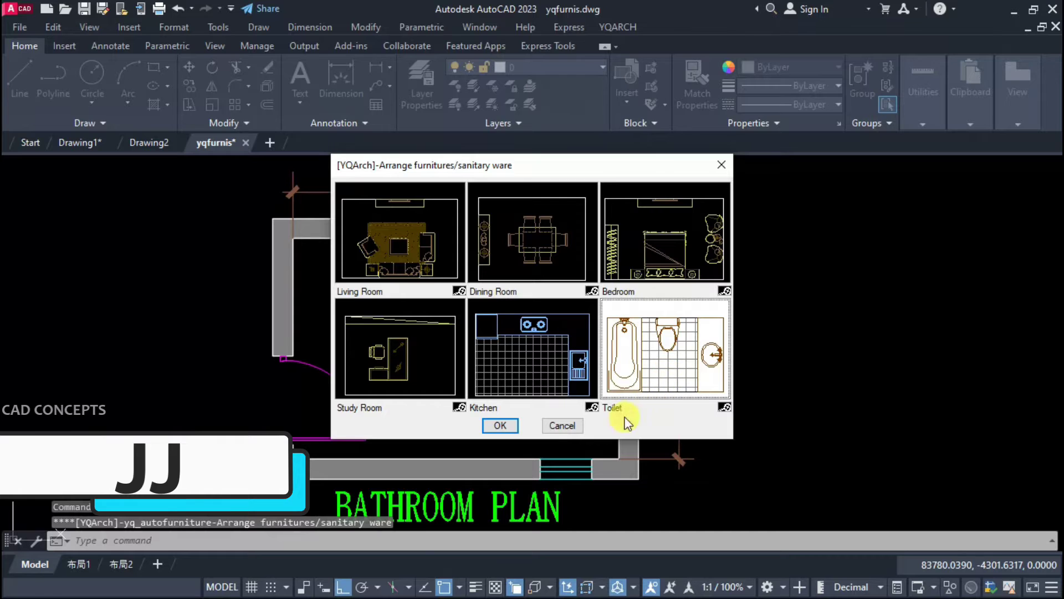
{"action": "left_click", "coordinate": [500, 425]}
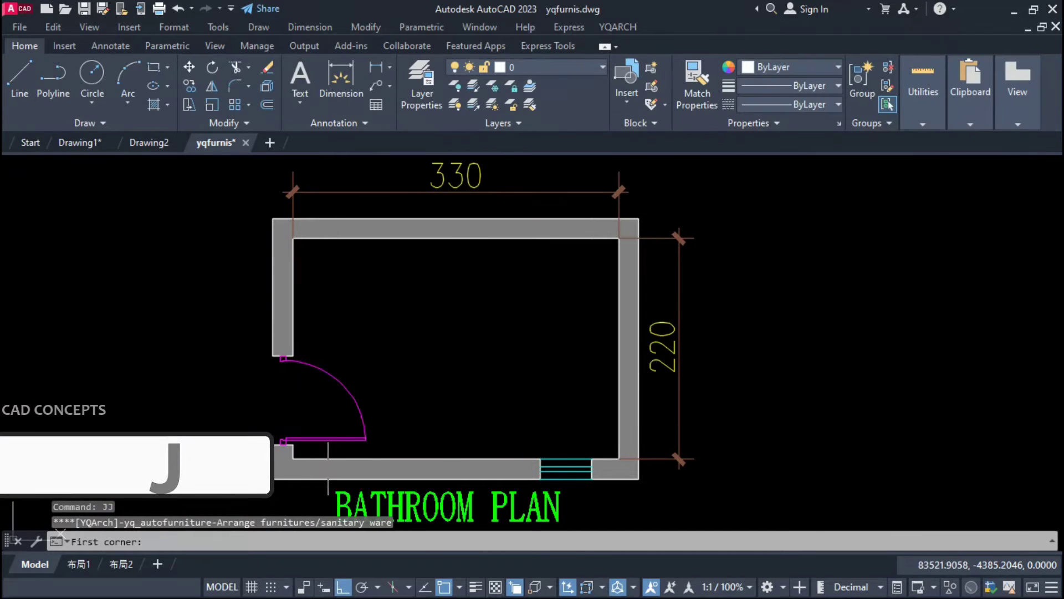
{"action": "left_click", "coordinate": [293, 459]}
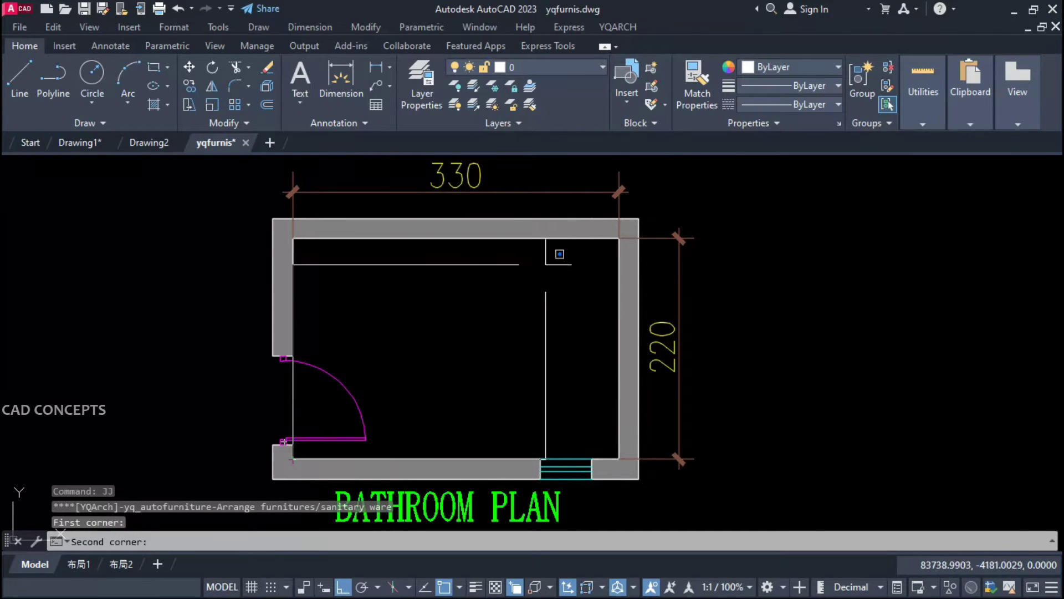
{"action": "left_click", "coordinate": [563, 333]}
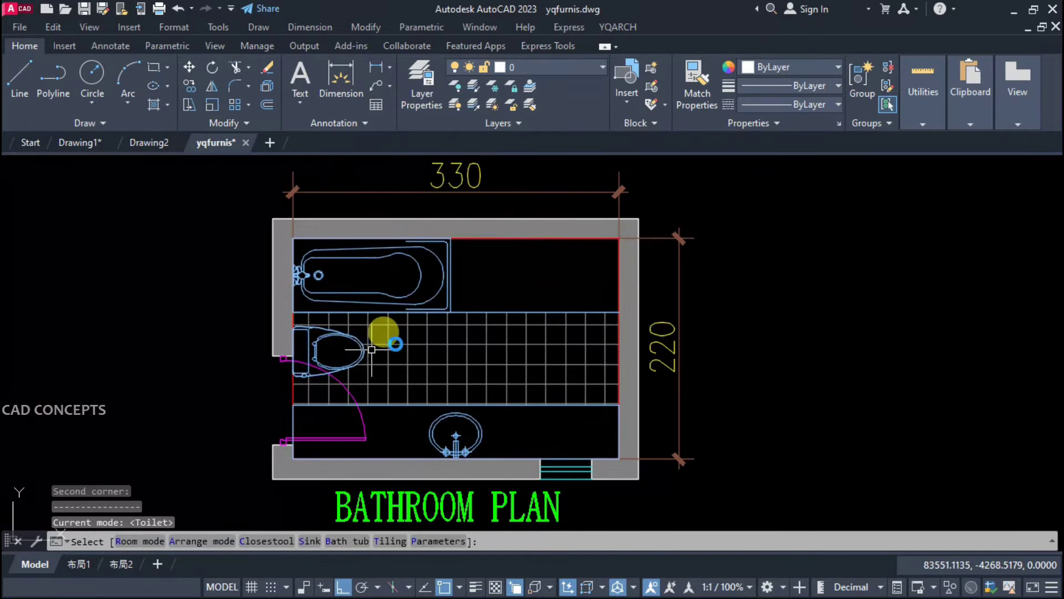
{"action": "key", "text": "a"}
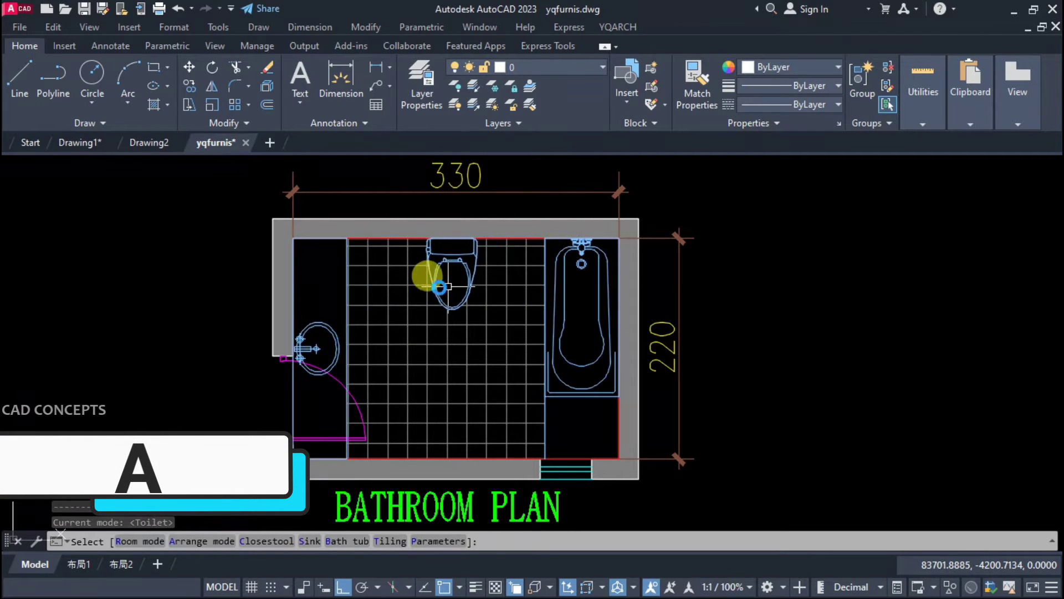
{"action": "left_click", "coordinate": [447, 287]}
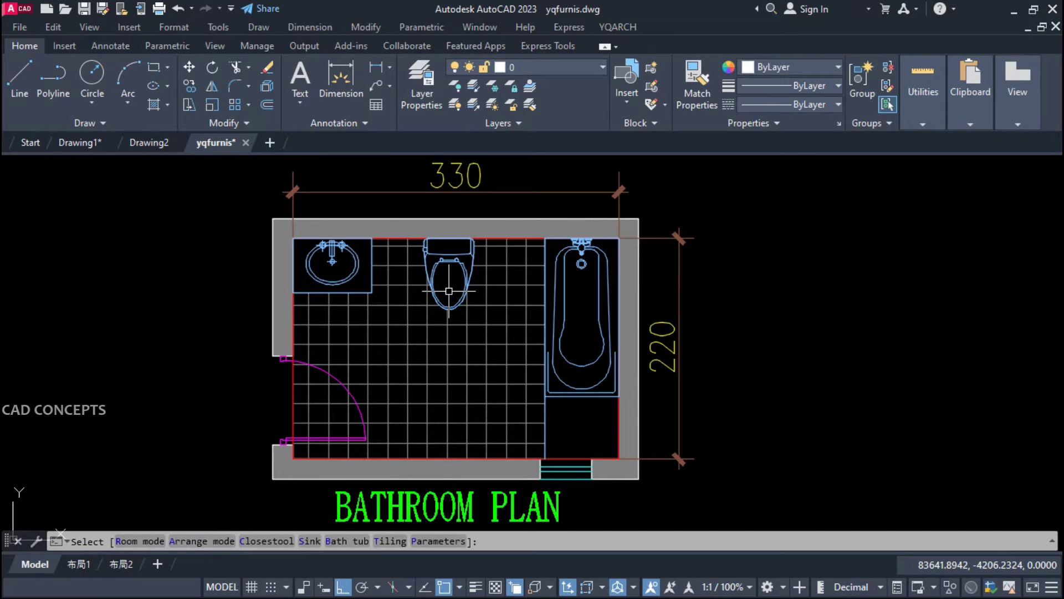
Cycle through the closestool styles to pick one with a rounded tank, and change the sink to a rectangular basin style
{"action": "key", "text": "c"}
{"action": "key", "text": "c"}
{"action": "key", "text": "c"}
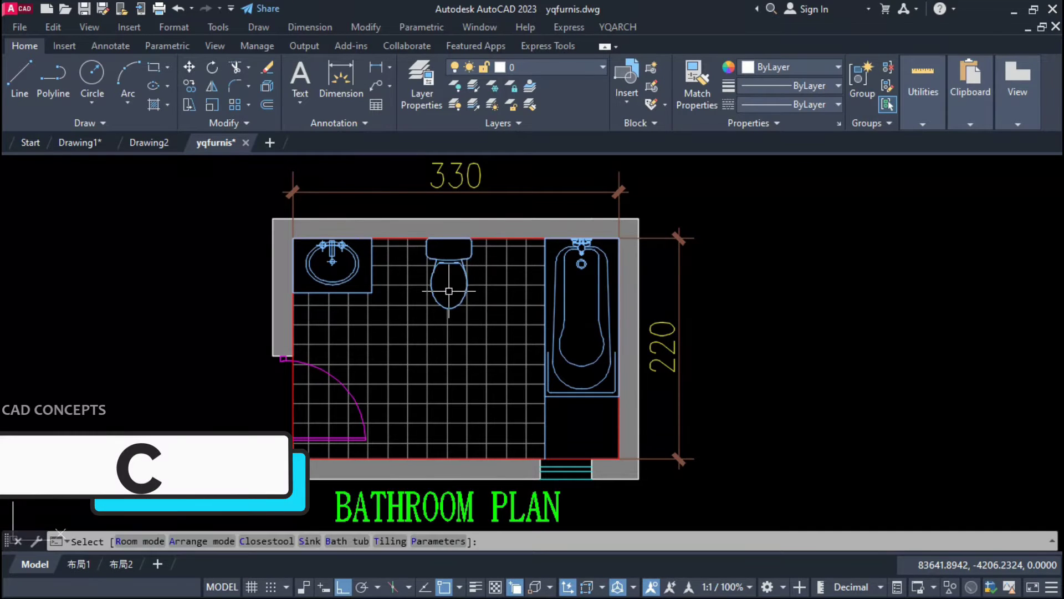
{"action": "key", "text": "c"}
{"action": "key", "text": "c"}
{"action": "key", "text": "c"}
{"action": "key", "text": "c"}
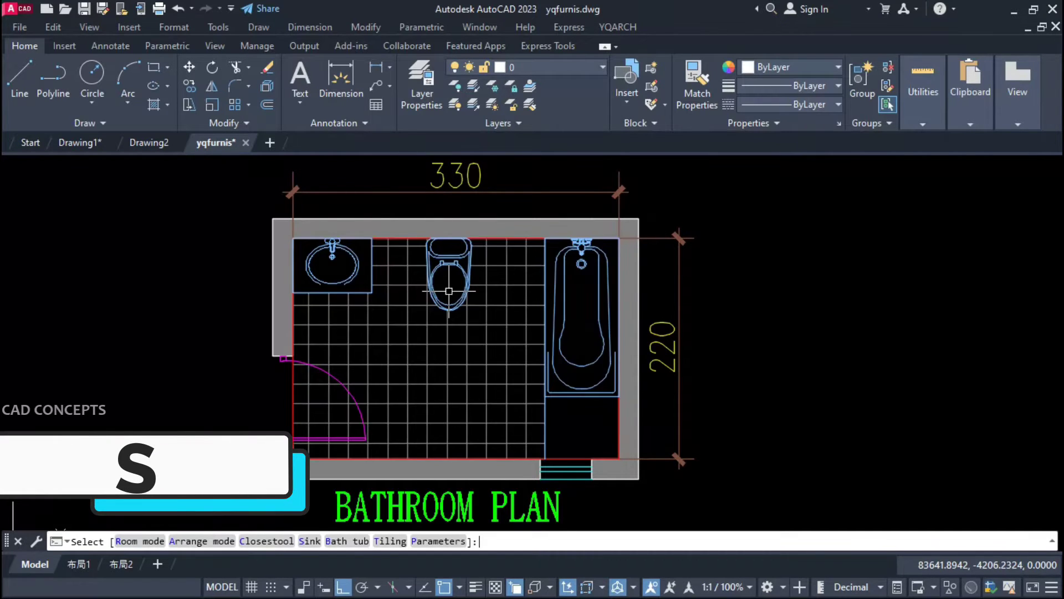
{"action": "key", "text": "s"}
{"action": "key", "text": "s"}
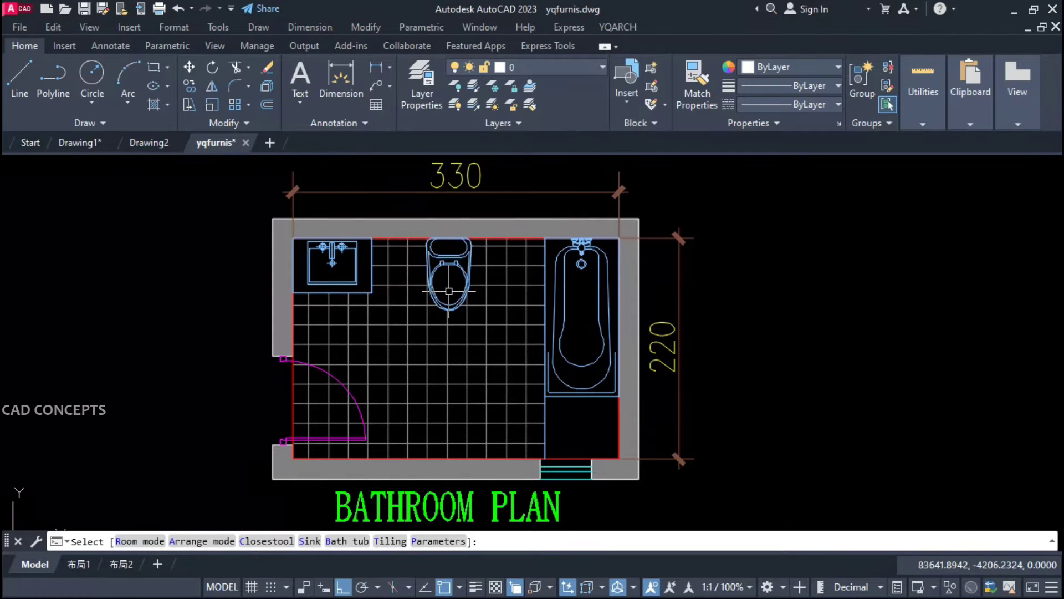
Change the bathtub to the rectangular style with the dotted bottom, and toggle the floor tiling of the bathroom layout
{"action": "key", "text": "b"}
{"action": "key", "text": "b"}
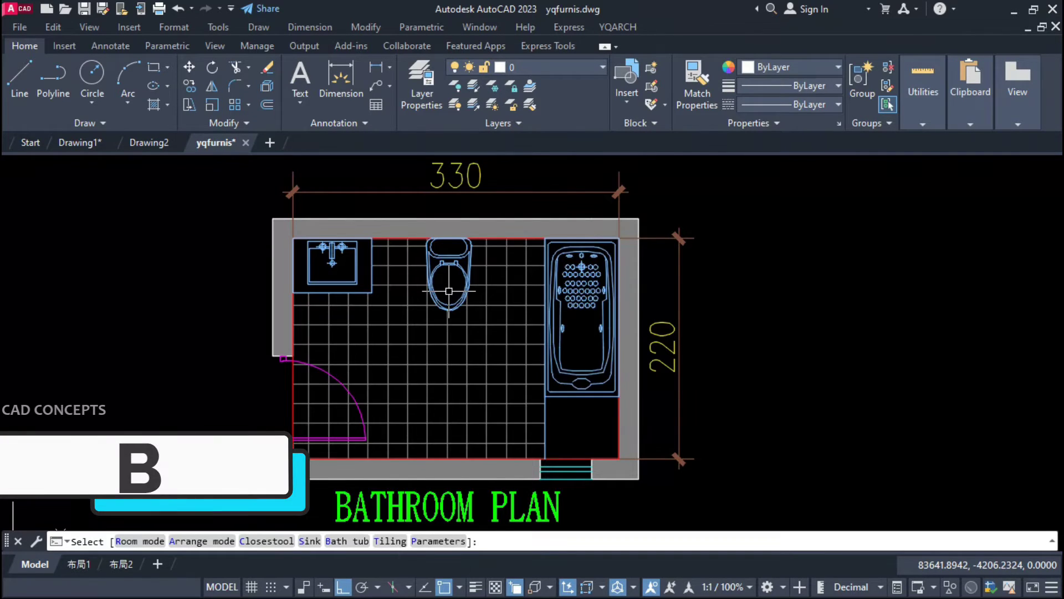
{"action": "key", "text": "b"}
{"action": "key", "text": "b"}
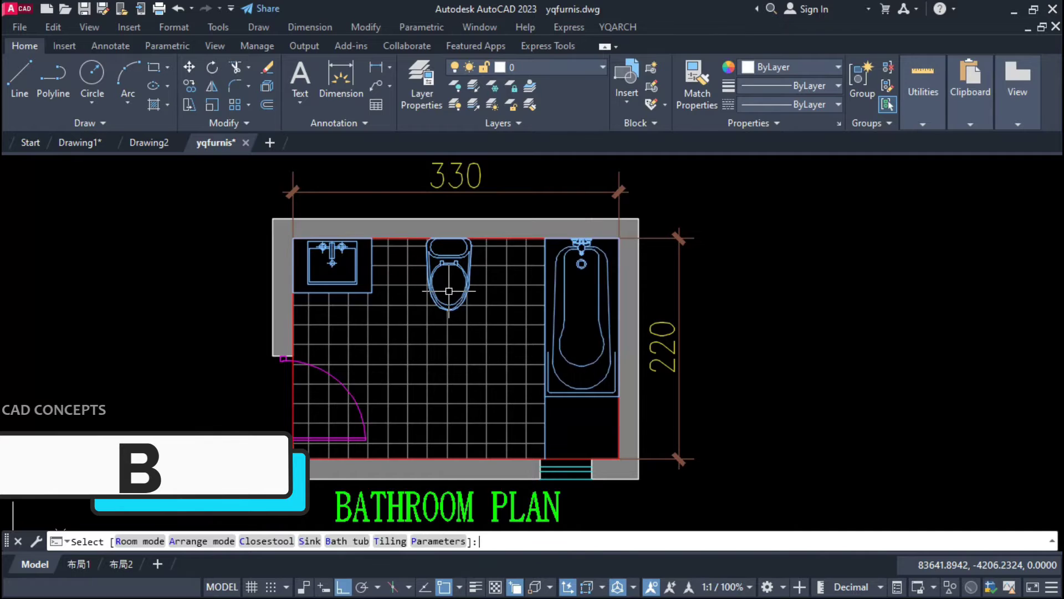
{"action": "key", "text": "b"}
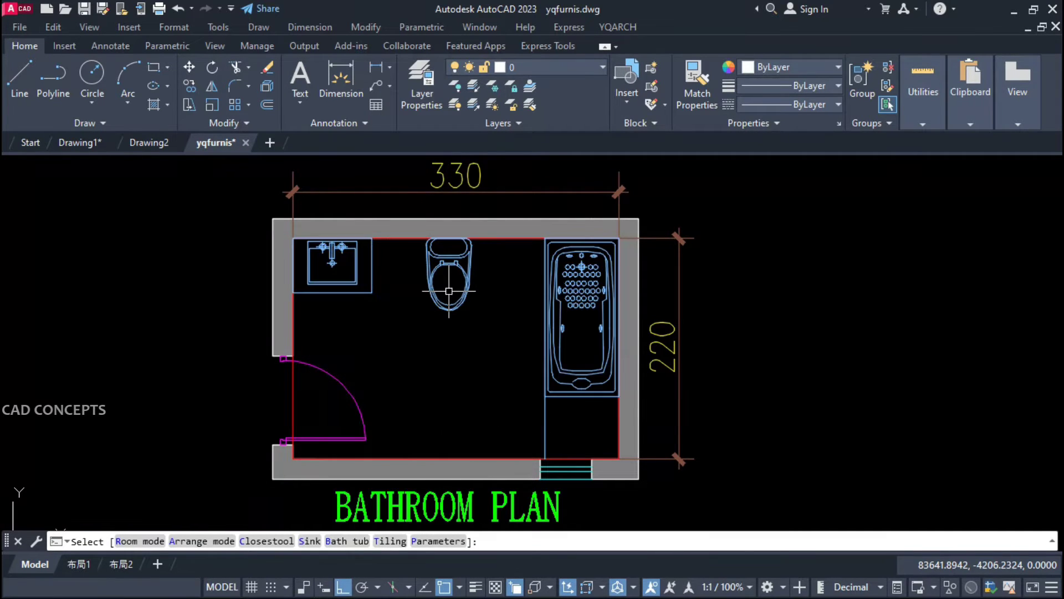
{"action": "key", "text": "t"}
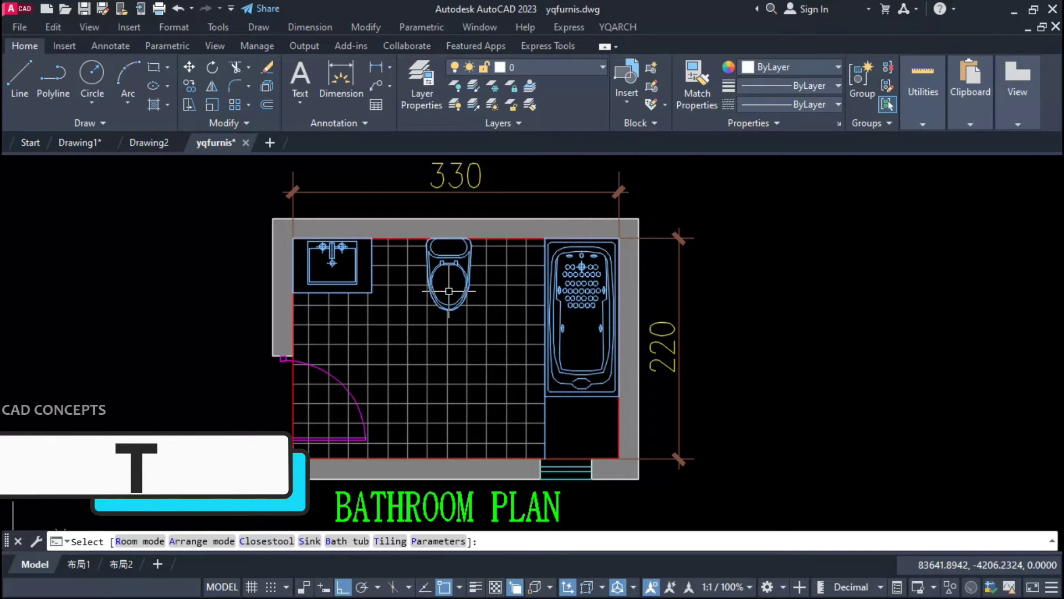
Set the bathtub width to 80 and change the bathtub length, WC sink size and tiling size in the layout parameters
{"action": "key", "text": "p"}
{"action": "left_click_drag", "start_coordinate": [578, 106], "coordinate": [801, 111]}
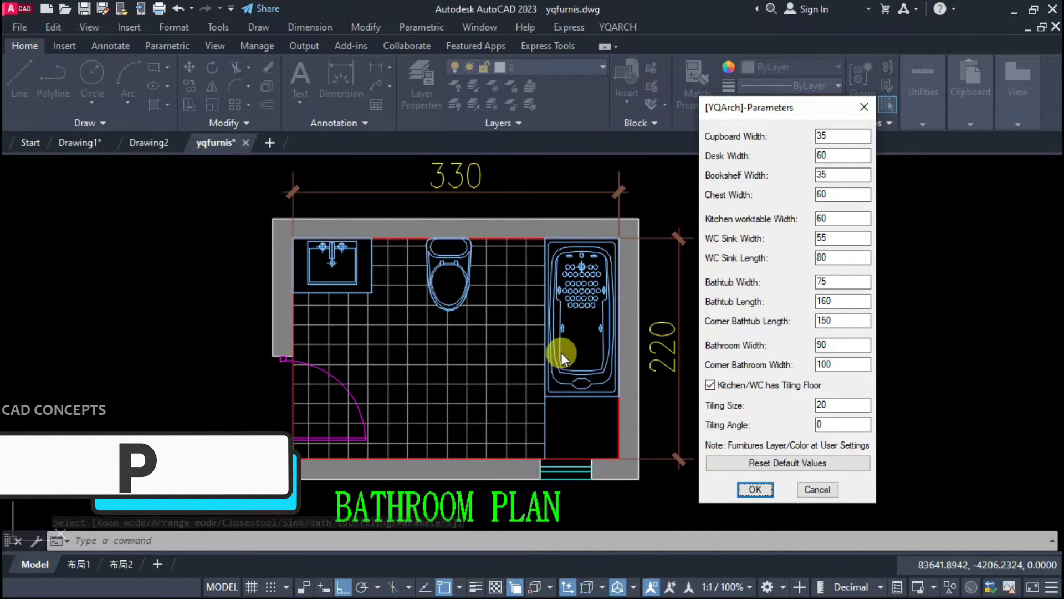
{"action": "left_click_drag", "start_coordinate": [837, 281], "coordinate": [808, 279]}
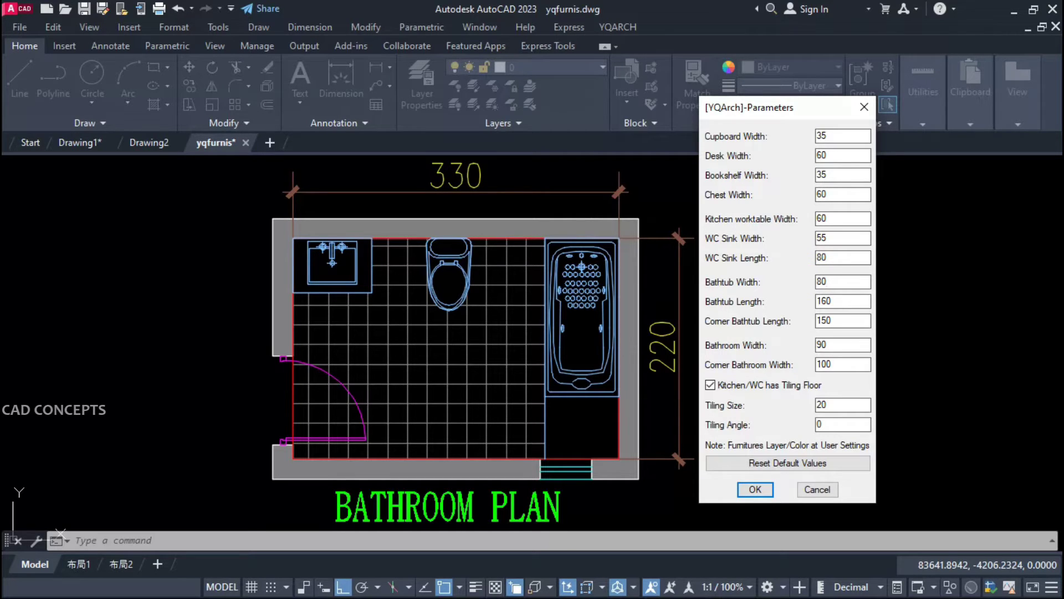
{"action": "left_click_drag", "start_coordinate": [836, 257], "coordinate": [817, 255]}
{"action": "type", "text": "100"}
{"action": "left_click", "coordinate": [760, 488]}
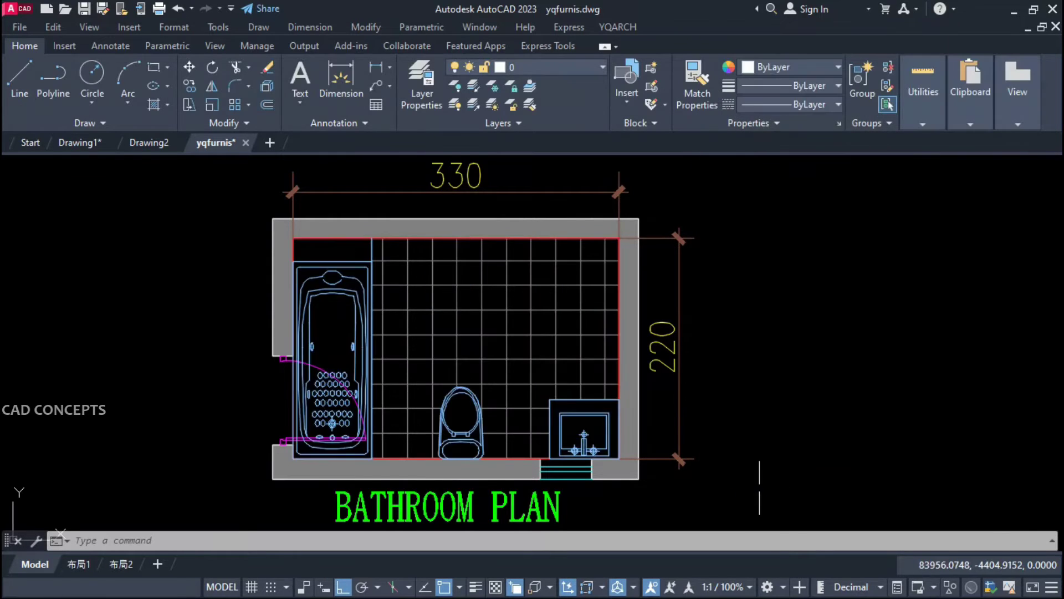
Fix the bathroom layout with the bathtub opposite the door, the closestool mid-wall and the sink in the door-side corner away from the window
{"action": "left_click", "coordinate": [482, 350]}
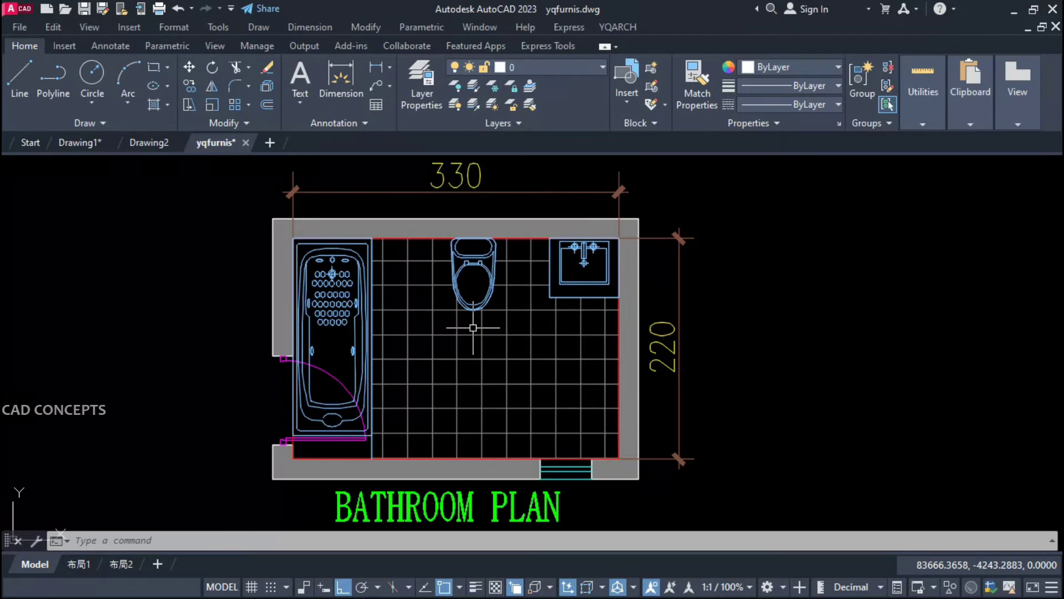
{"action": "left_click", "coordinate": [447, 310]}
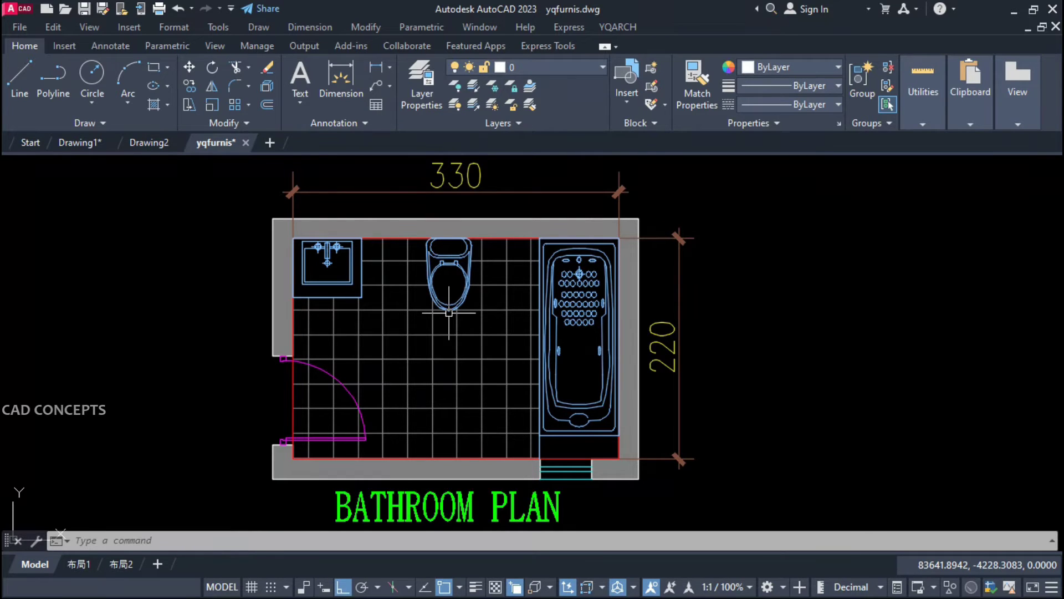
{"action": "left_click", "coordinate": [449, 312]}
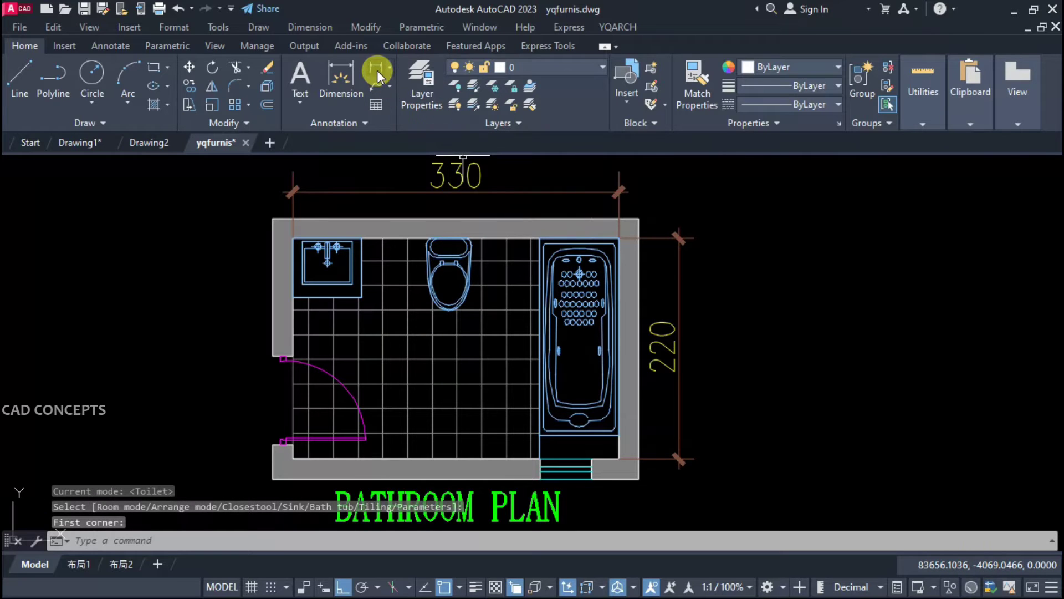
{"action": "left_click", "coordinate": [341, 77]}
{"action": "key", "text": "Escape"}
{"action": "key", "text": "Escape"}
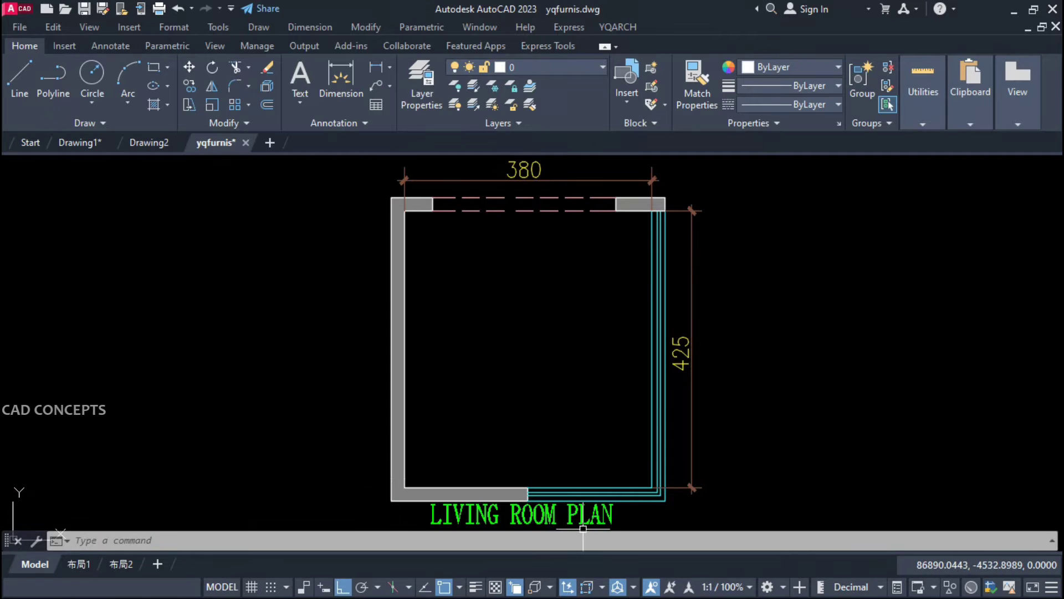
Run the furniture arrangement command in Living Room mode and define the layout area between opposite inner corners of the living room plan
{"action": "type", "text": "jj"}
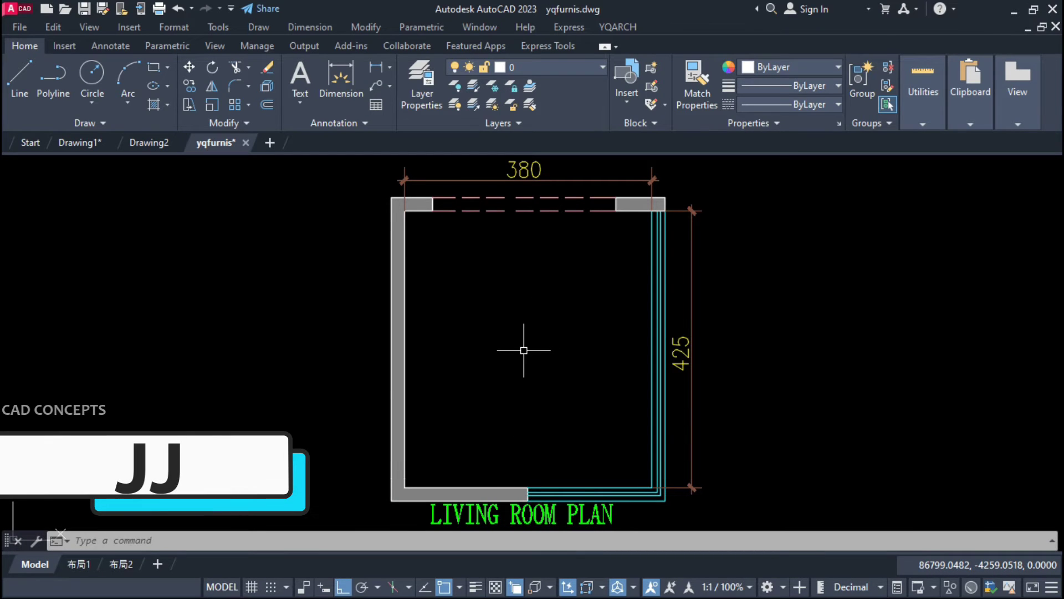
{"action": "key", "text": "Return"}
{"action": "left_click", "coordinate": [408, 244]}
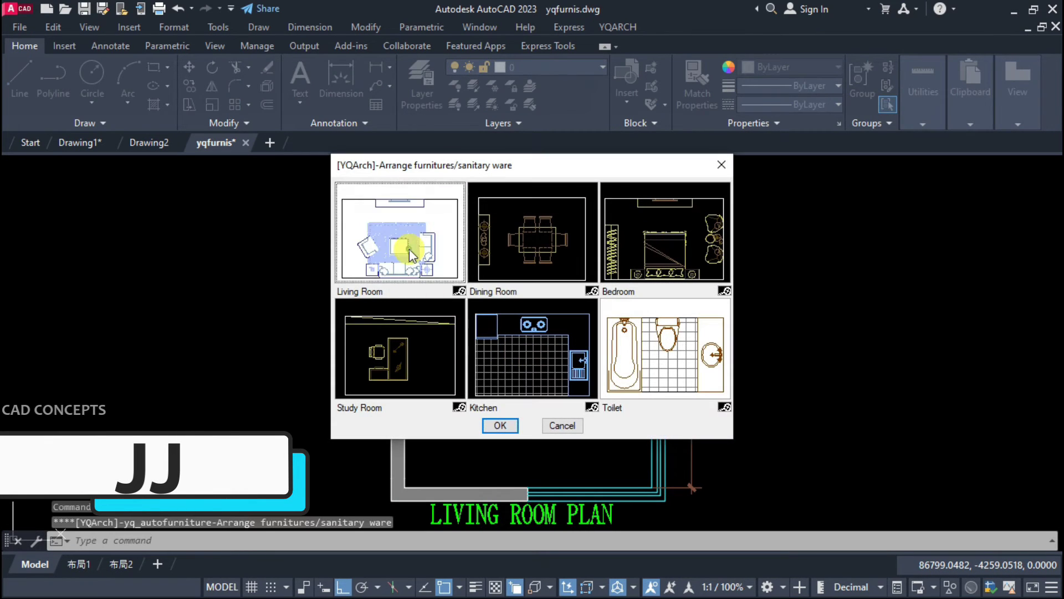
{"action": "left_click", "coordinate": [498, 426]}
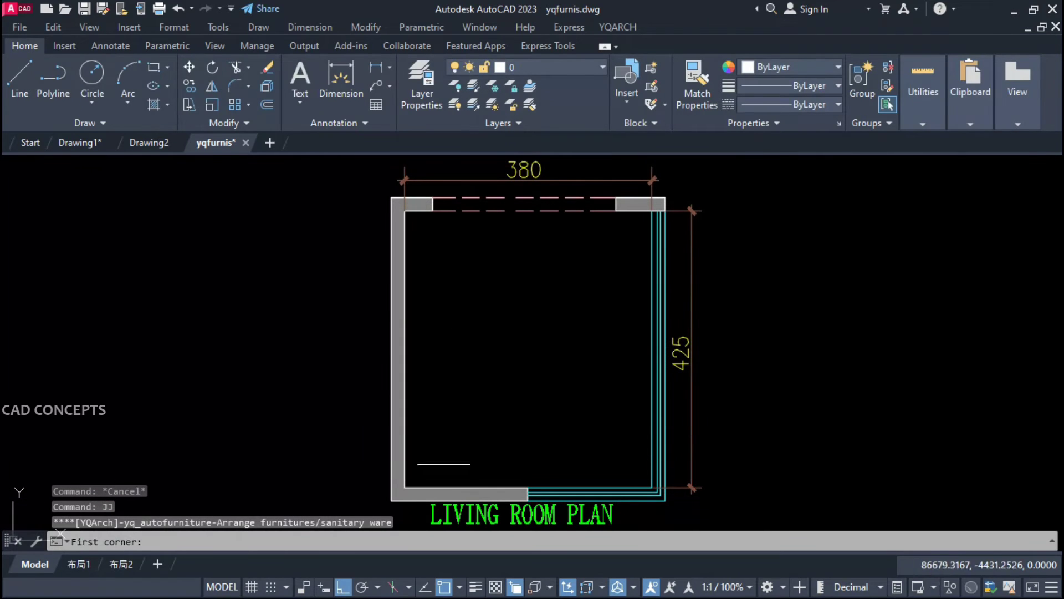
{"action": "left_click", "coordinate": [406, 490]}
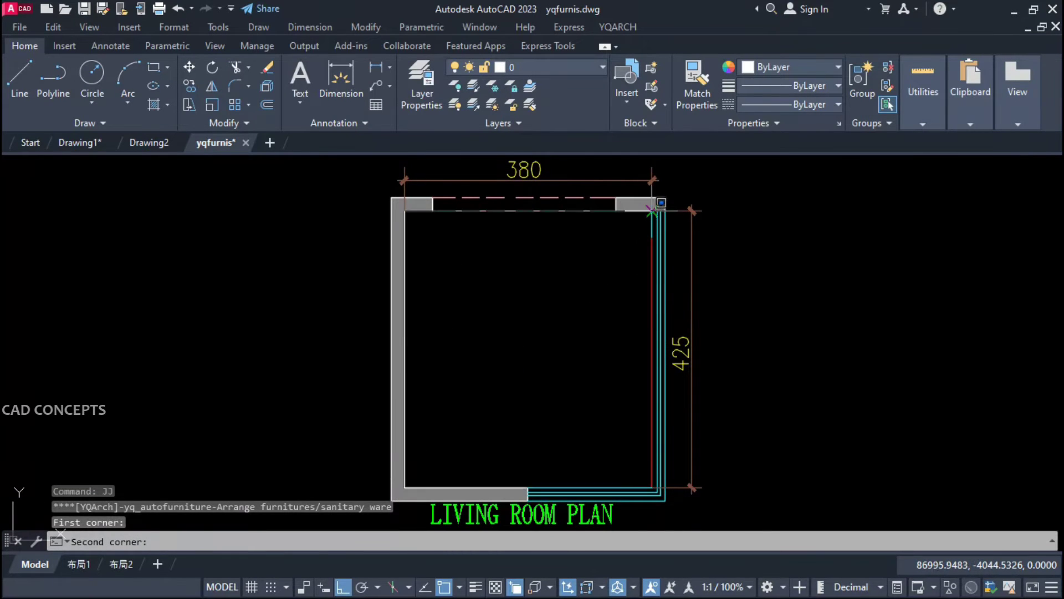
{"action": "left_click", "coordinate": [651, 211]}
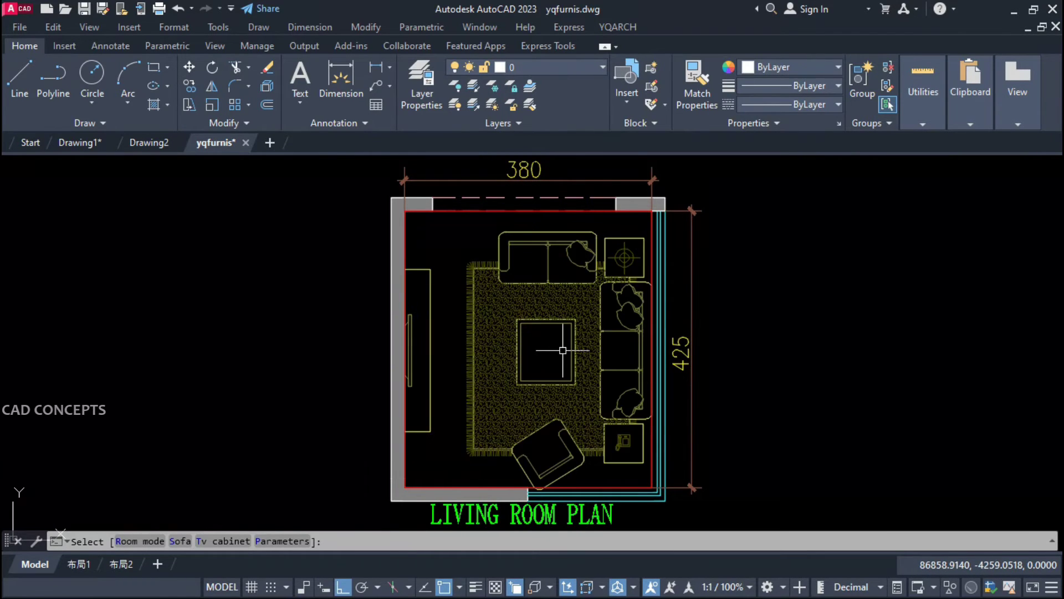
Cycle the sofa styles to the set with two angled armchairs, and change the TV cabinet to the style flanked by square side units
{"action": "key", "text": "s"}
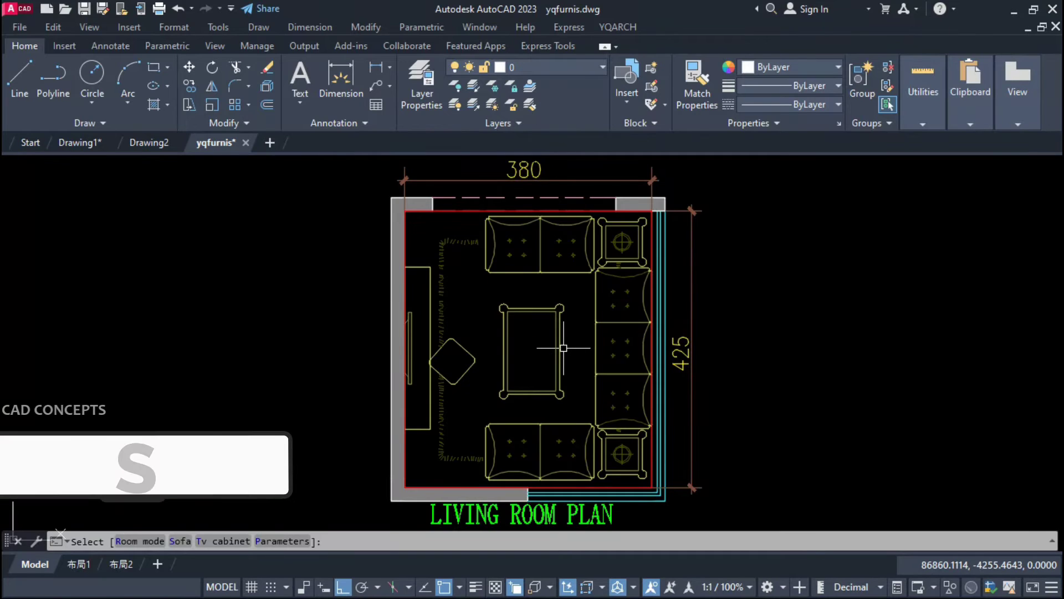
{"action": "key", "text": "s"}
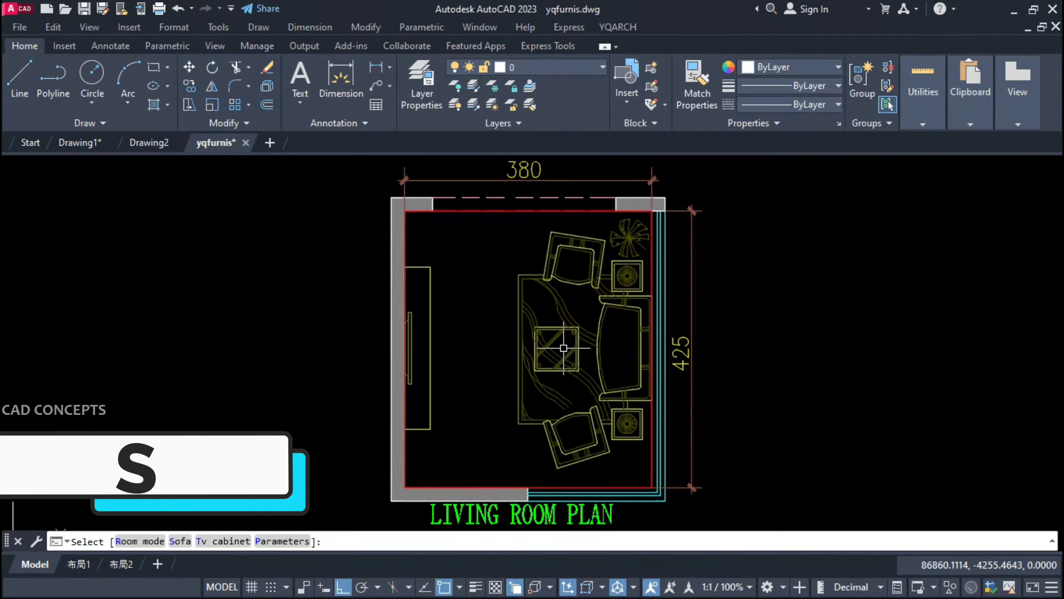
{"action": "key", "text": "s"}
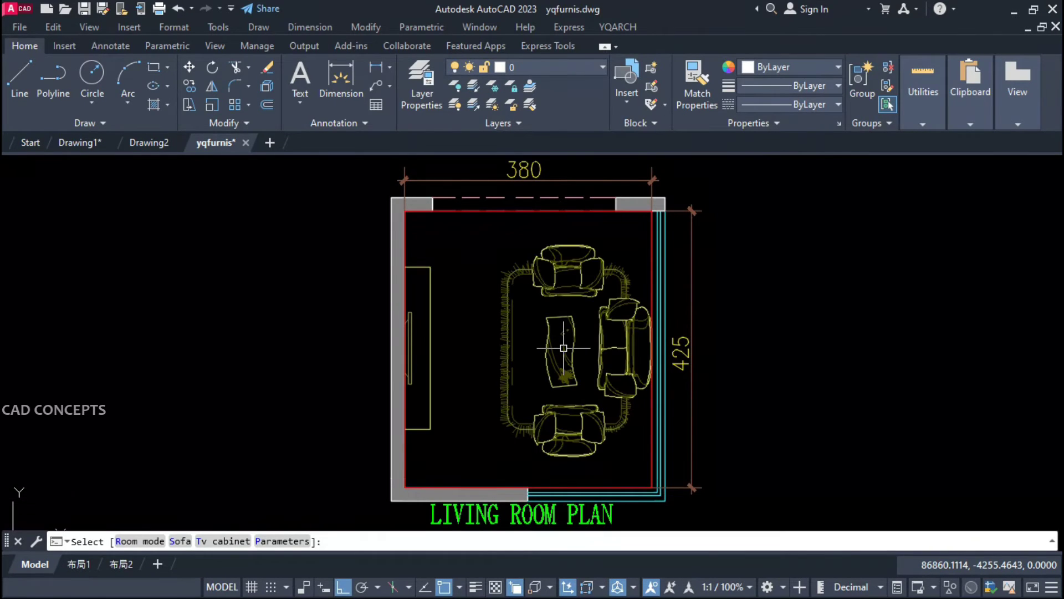
{"action": "key", "text": "s"}
{"action": "key", "text": "t"}
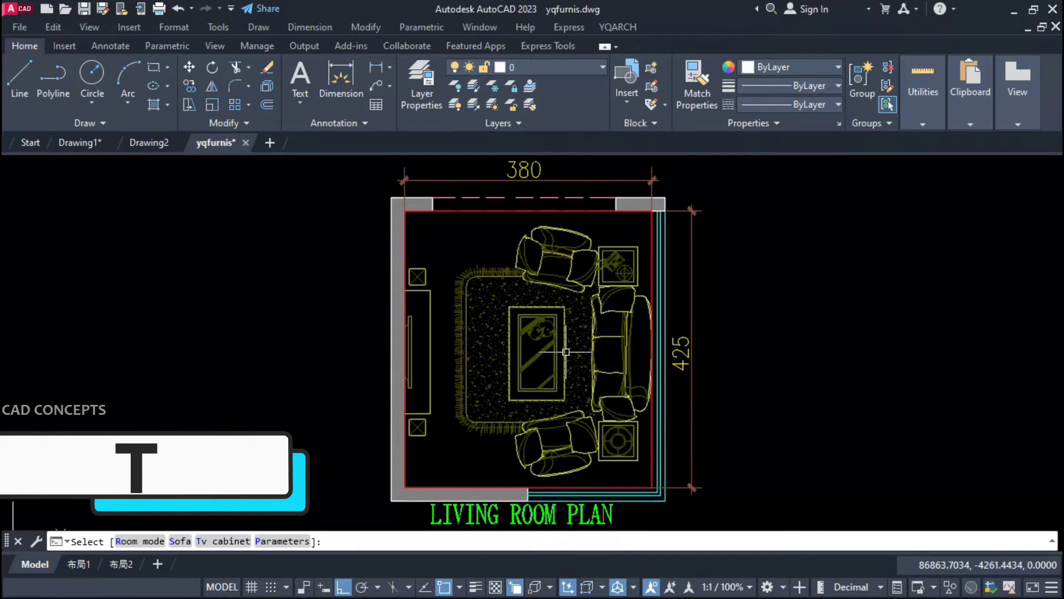
{"action": "key", "text": "Return"}
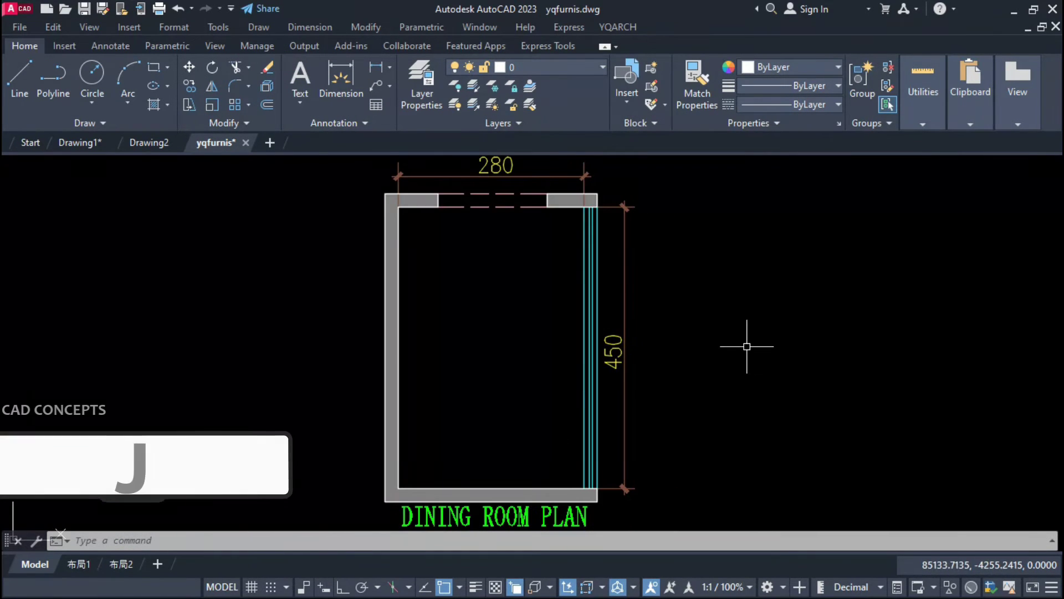
Run the furniture arrangement command in Dining Room mode and define the layout area between opposite inner corners of the dining room plan
{"action": "type", "text": "jj"}
{"action": "key", "text": "Return"}
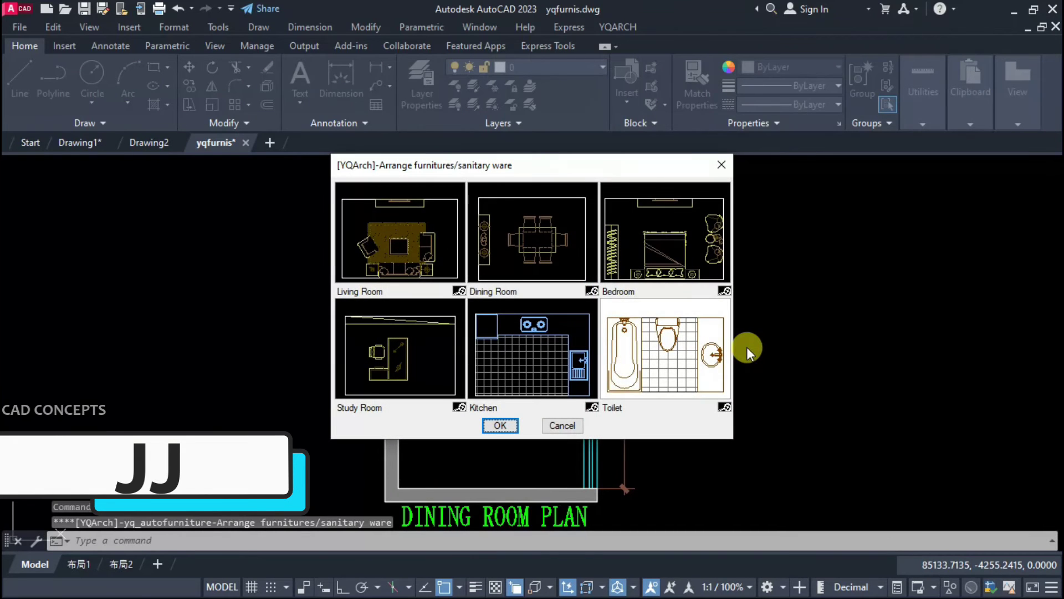
{"action": "left_click", "coordinate": [531, 247]}
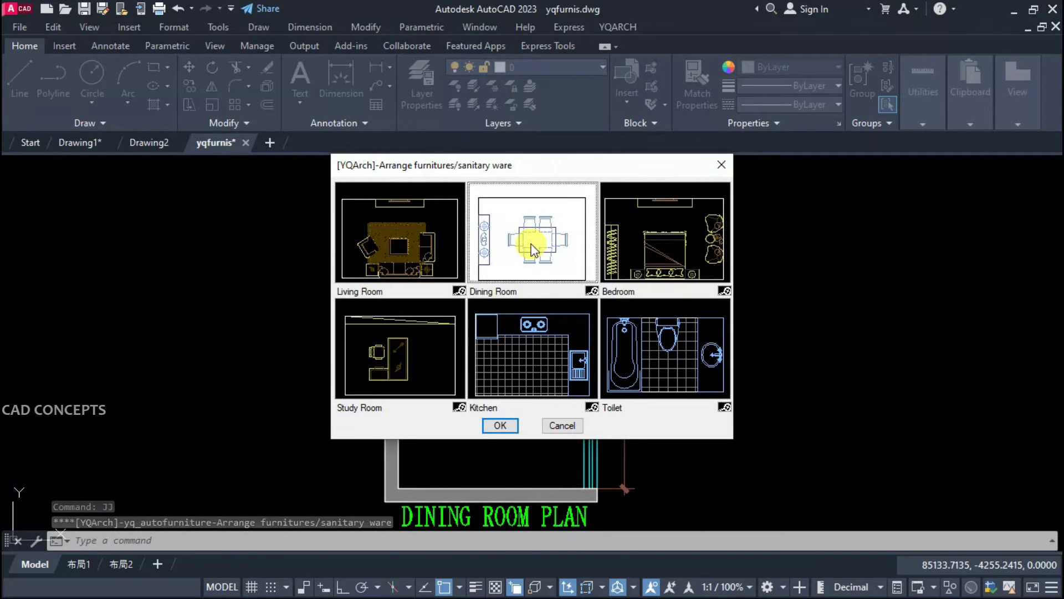
{"action": "left_click", "coordinate": [493, 419]}
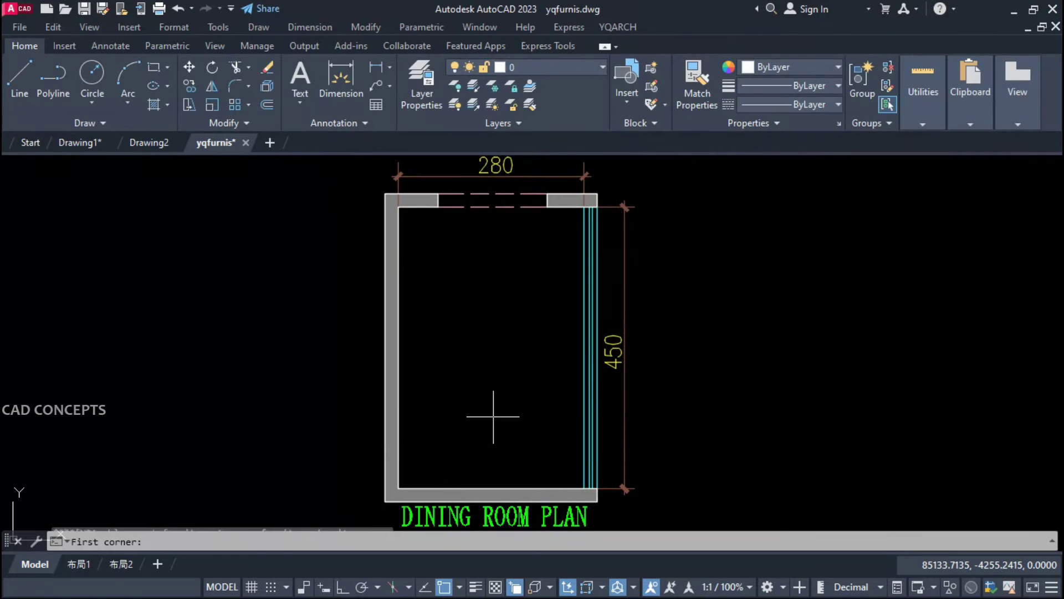
{"action": "left_click", "coordinate": [400, 484]}
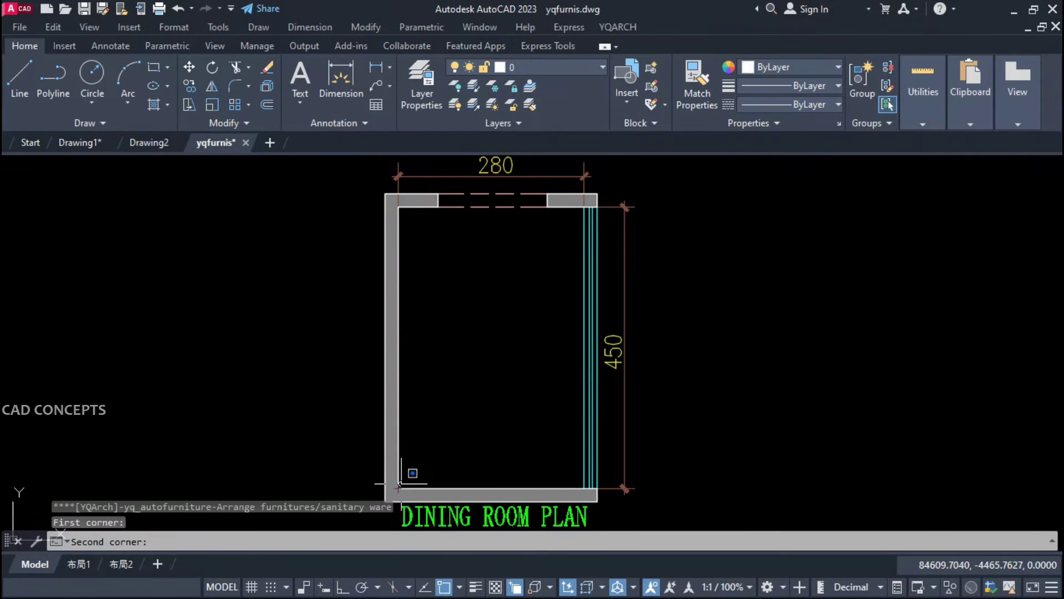
{"action": "left_click", "coordinate": [584, 207]}
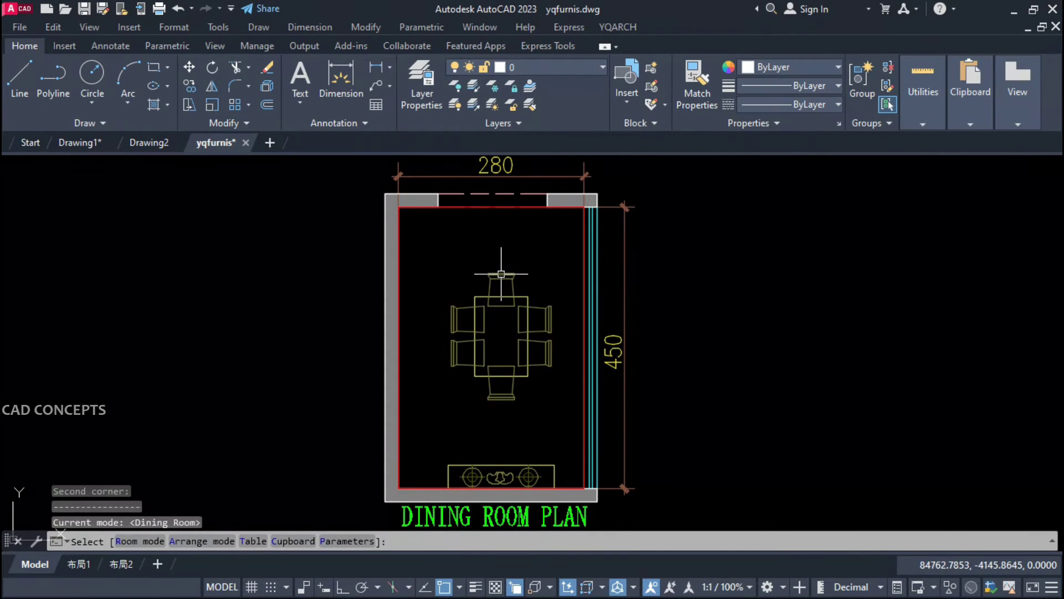
Cycle through the dining table styles and choose the large rectangular table with eight chairs
{"action": "key", "text": "t"}
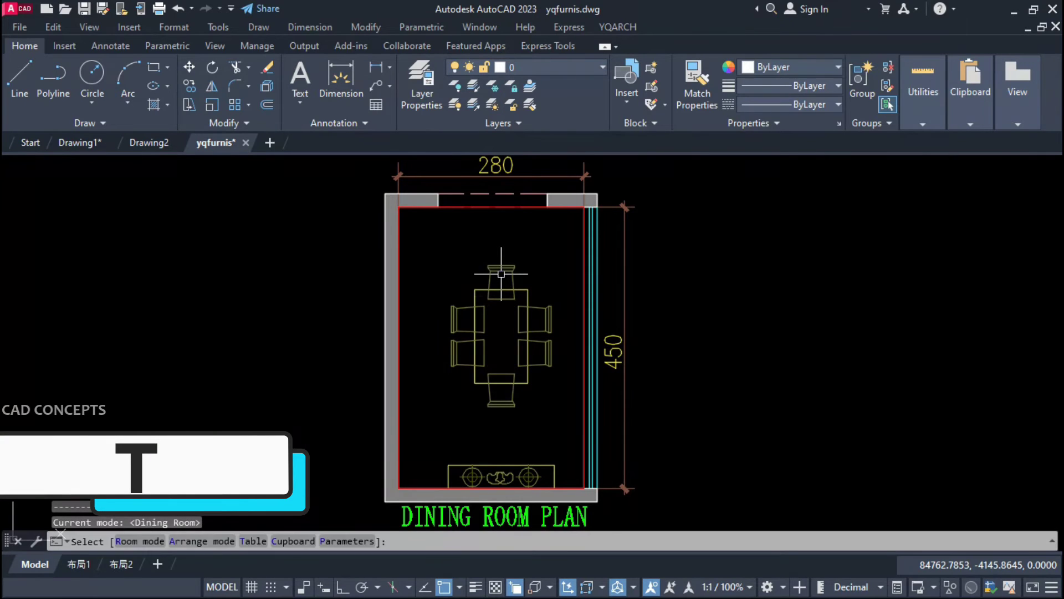
{"action": "key", "text": "t"}
{"action": "key", "text": "t"}
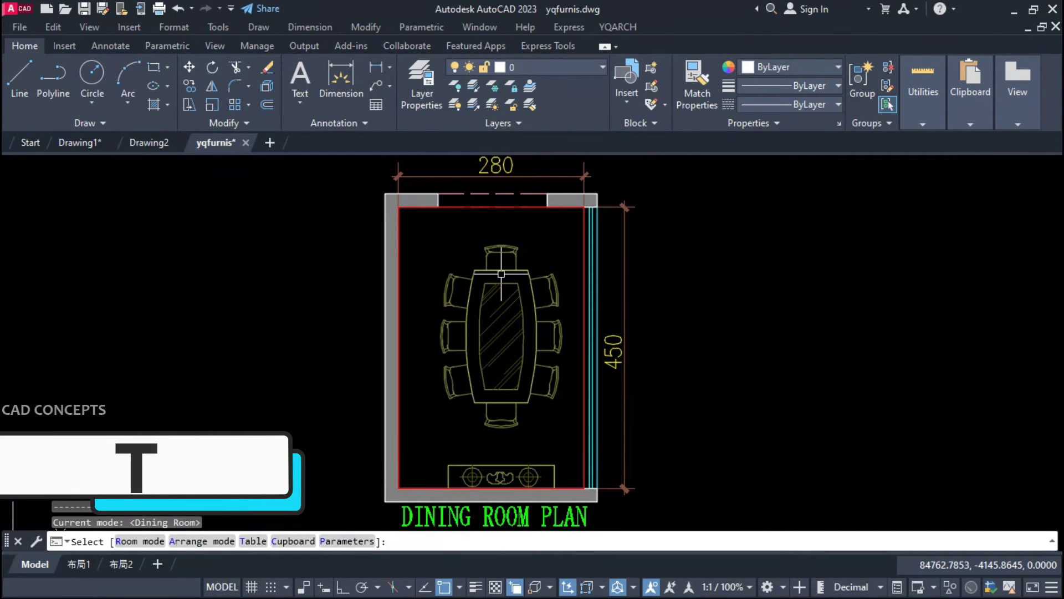
{"action": "key", "text": "t"}
{"action": "key", "text": "t"}
{"action": "key", "text": "t"}
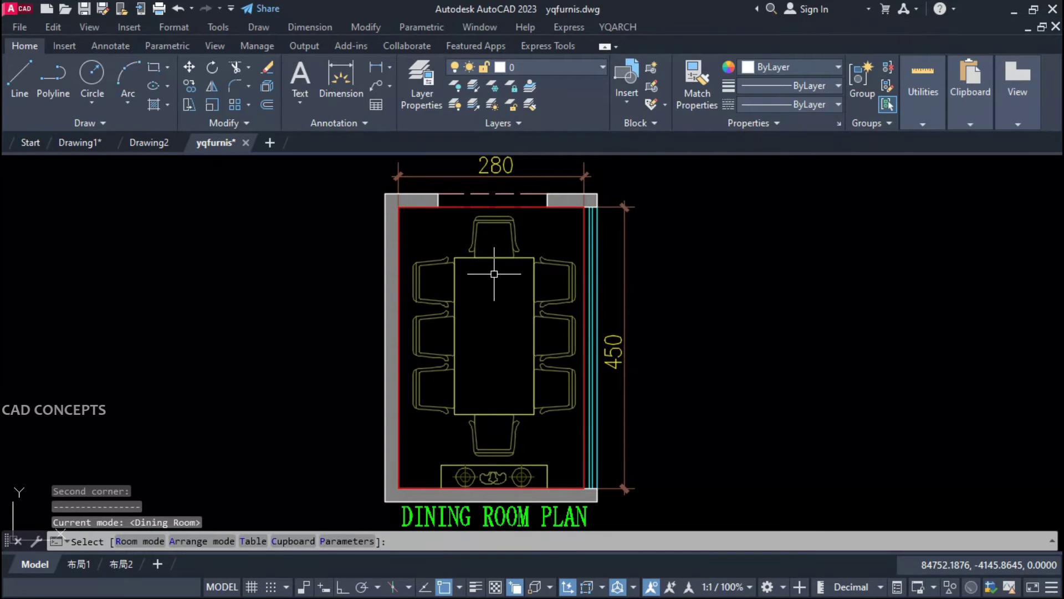
{"action": "key", "text": "t"}
{"action": "key", "text": "t"}
{"action": "key", "text": "t"}
{"action": "key", "text": "t"}
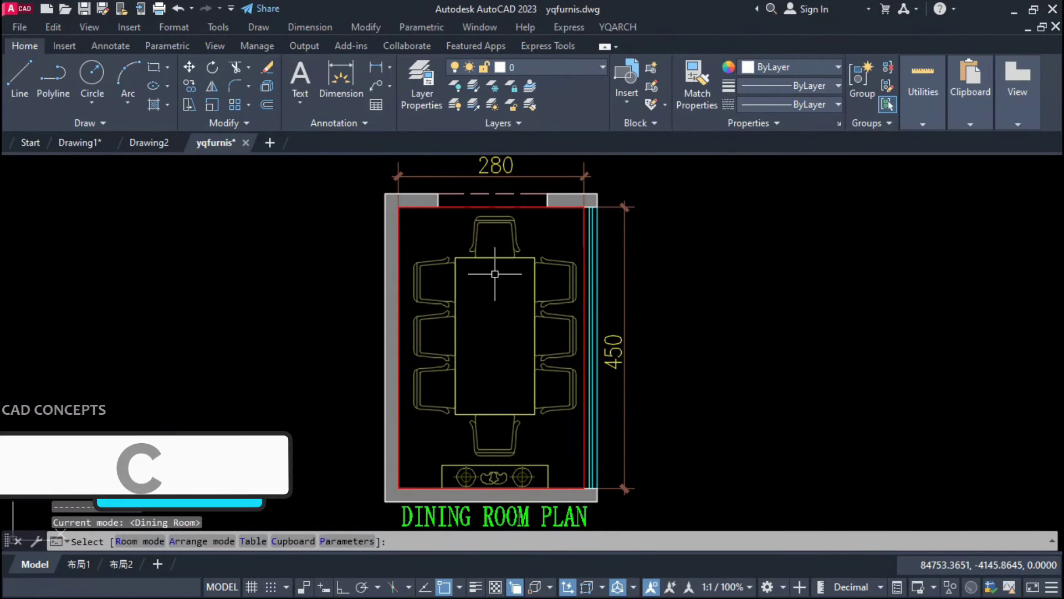
Cycle through the cupboard styles of the dining room layout, including the plain cupboard spanning the full wall
{"action": "key", "text": "c"}
{"action": "key", "text": "c"}
{"action": "key", "text": "c"}
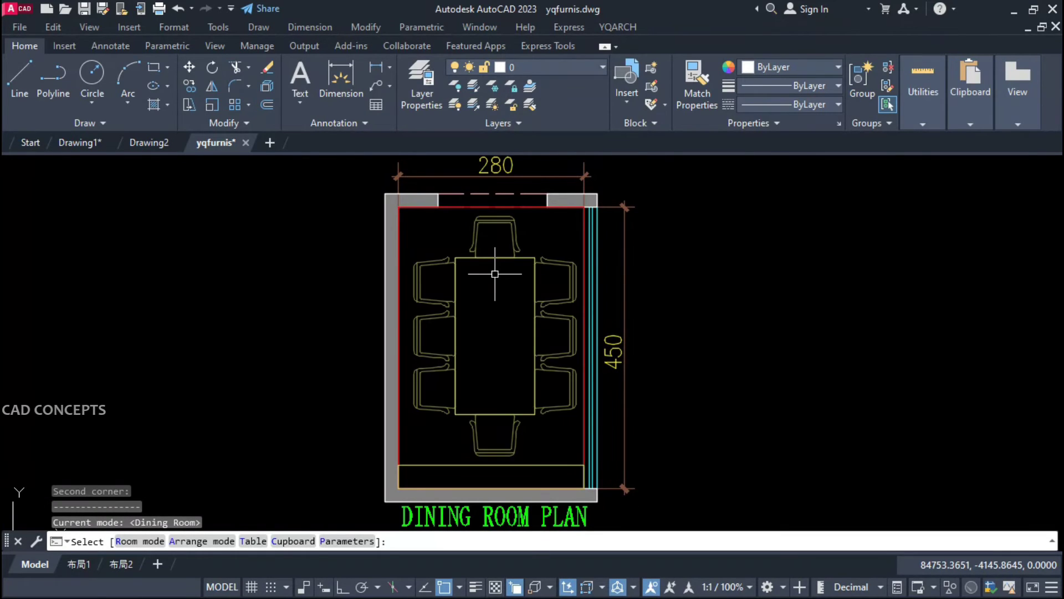
{"action": "key", "text": "c"}
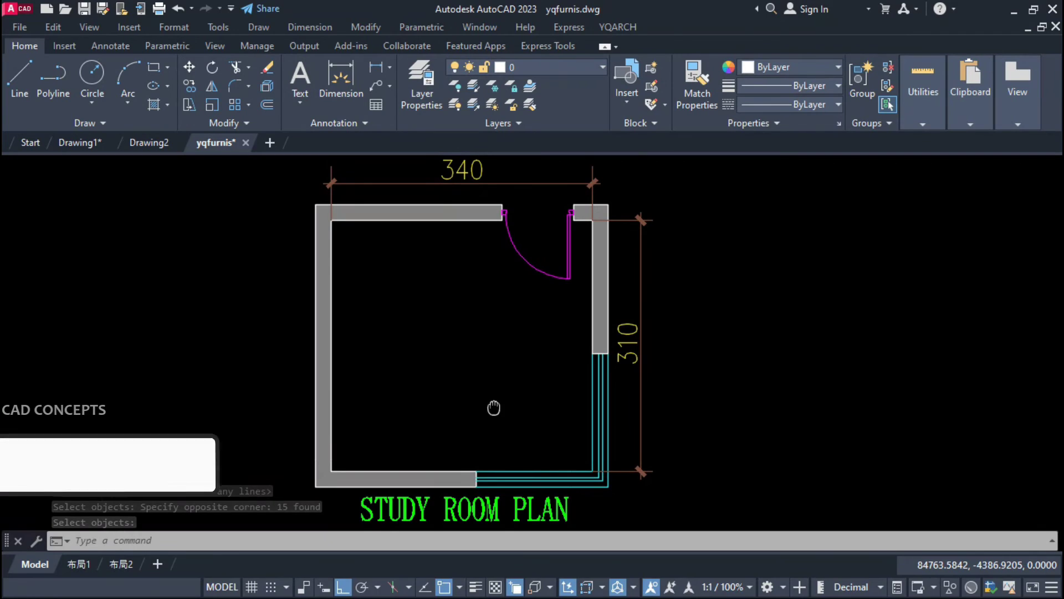
Run the furniture arrangement command in Study Room mode and define the layout area between opposite inner corners of the study room plan
{"action": "type", "text": "jj"}
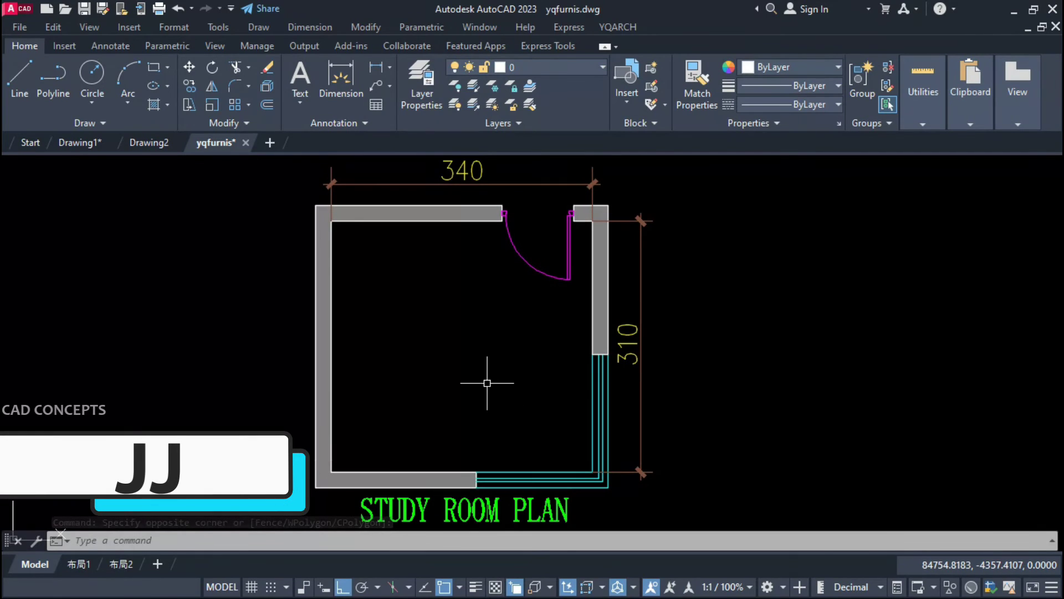
{"action": "key", "text": "Return"}
{"action": "left_click", "coordinate": [432, 366]}
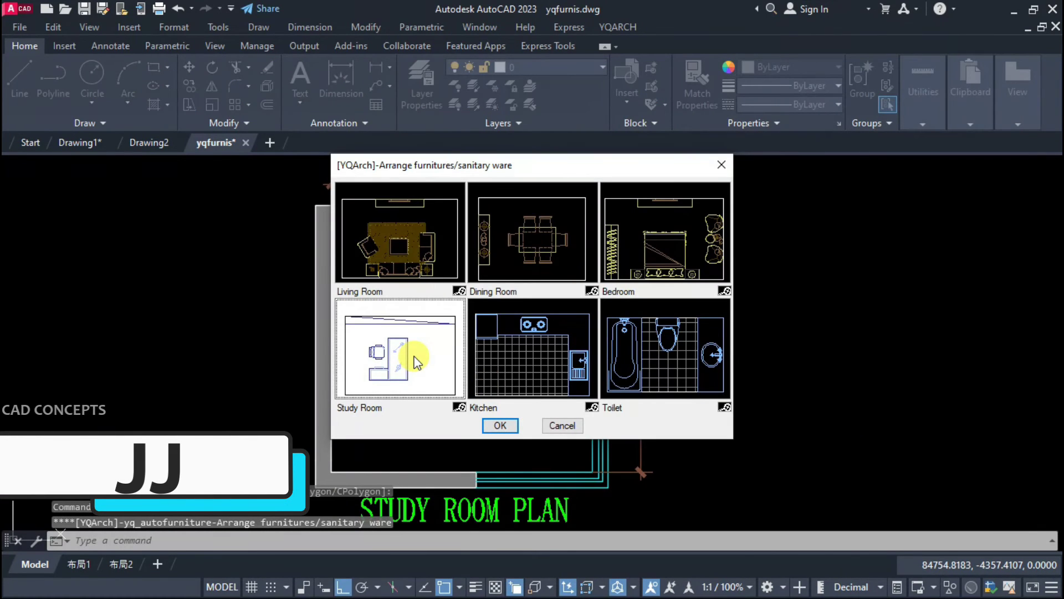
{"action": "left_click", "coordinate": [500, 426]}
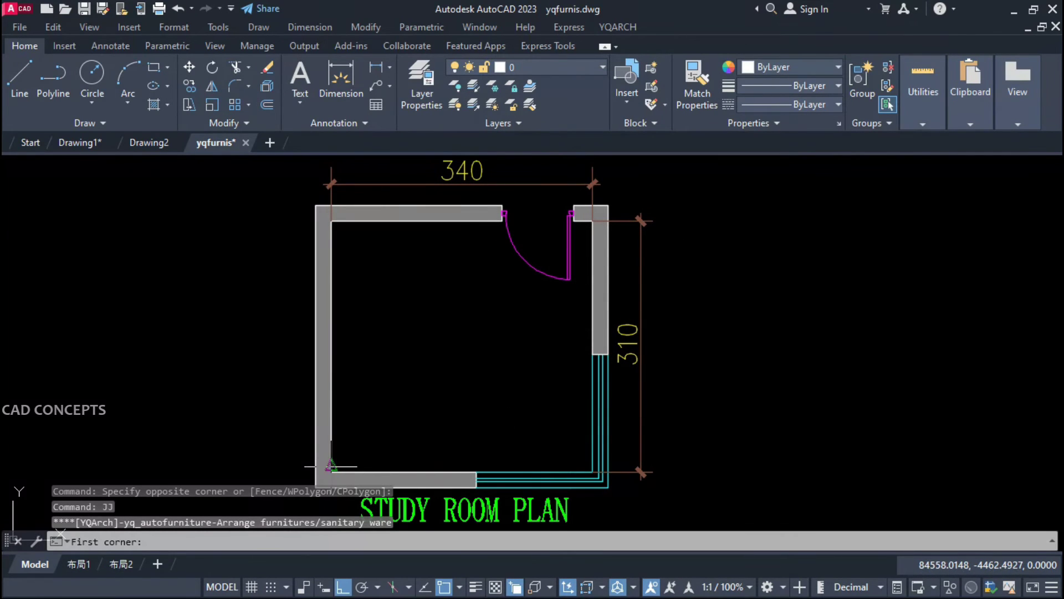
{"action": "left_click", "coordinate": [331, 472]}
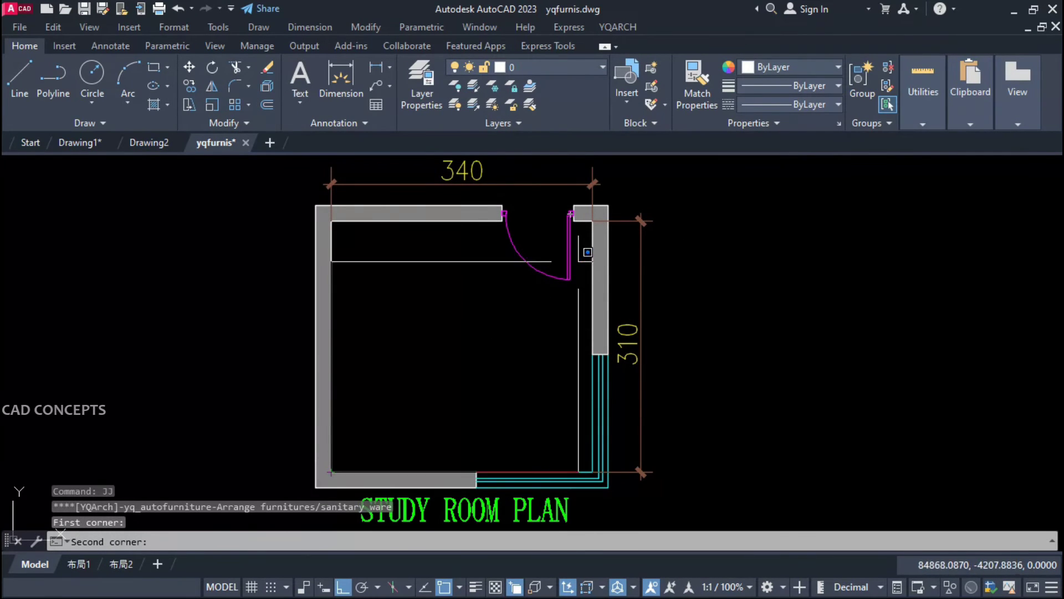
{"action": "left_click", "coordinate": [592, 220]}
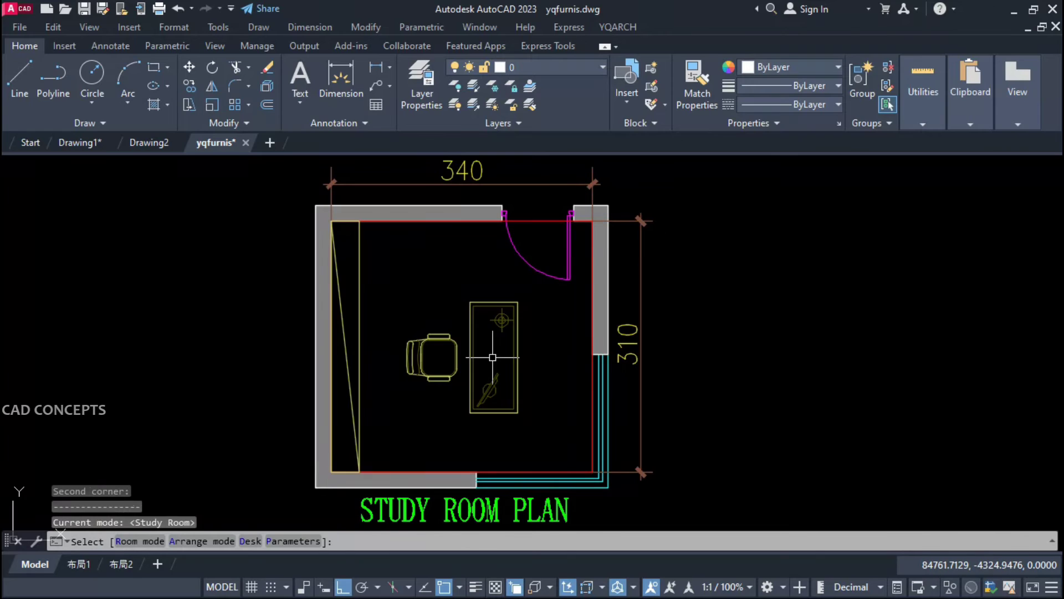
Cycle the study arrangement to put the bookcase on the wall opposite the window side, and choose the L-shaped desk with two visitor chairs
{"action": "key", "text": "a"}
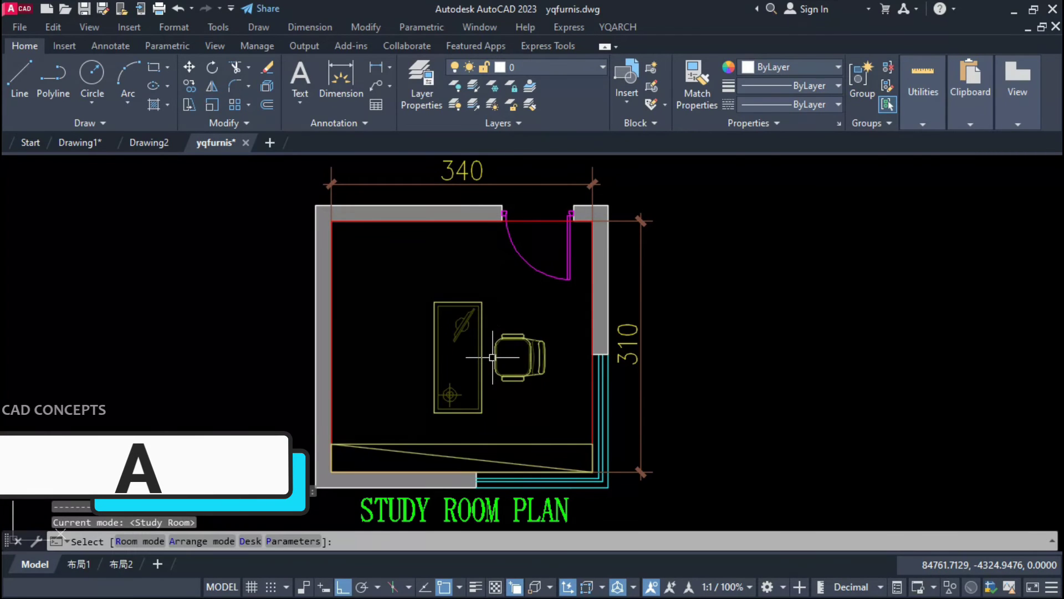
{"action": "key", "text": "a"}
{"action": "key", "text": "a"}
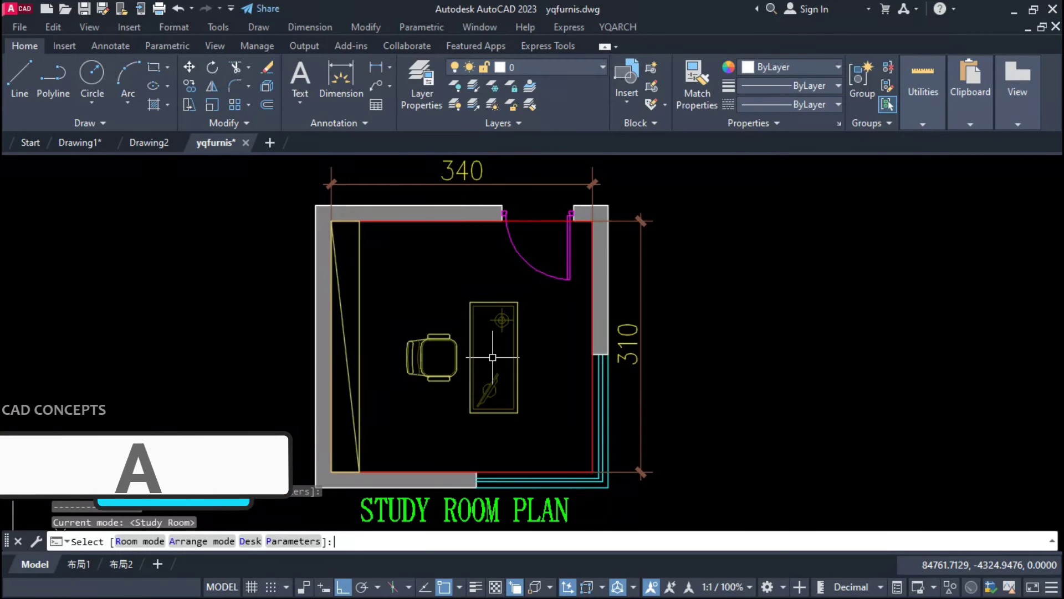
{"action": "key", "text": "d"}
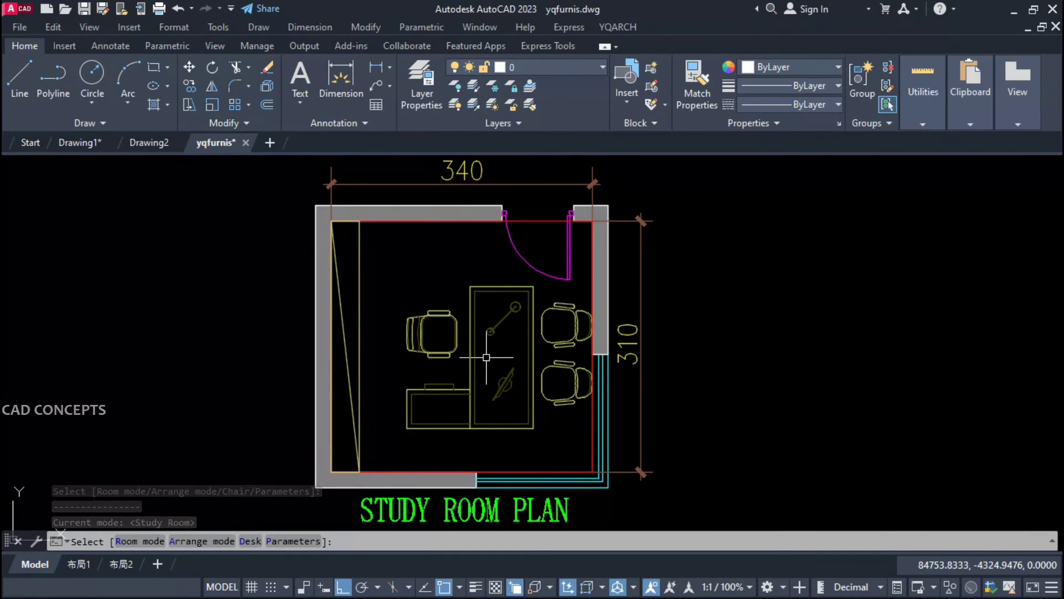
{"action": "middle_click_drag", "start_coordinate": [777, 378], "coordinate": [805, 375]}
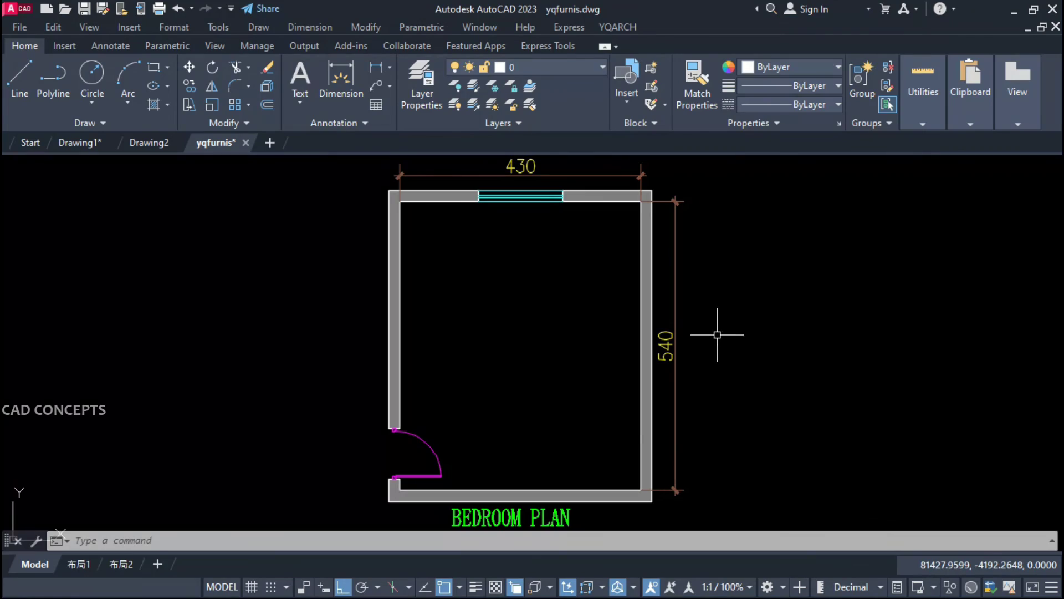
Run the furniture arrangement command in Bedroom mode and set the first layout corner at the bedroom plan's inner corner on the window wall
{"action": "type", "text": "jj"}
{"action": "key", "text": "Return"}
{"action": "left_click", "coordinate": [647, 251]}
{"action": "left_click", "coordinate": [497, 425]}
{"action": "left_click", "coordinate": [400, 201]}
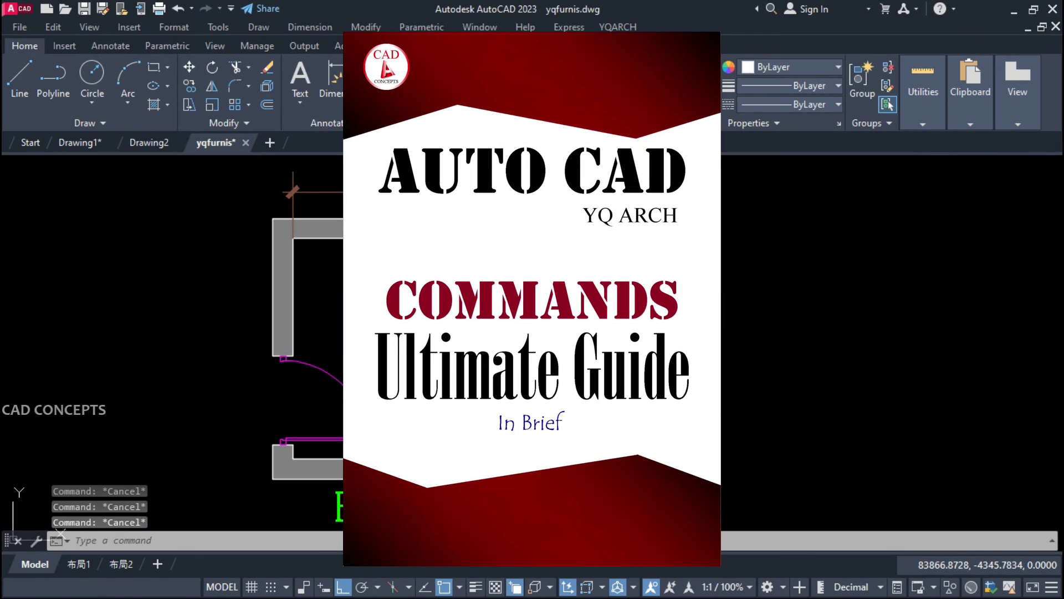
Run the furniture arrangement command in Toilet mode and define the layout area across the bathroom plan's interior
{"action": "type", "text": "jj"}
{"action": "key", "text": "Return"}
{"action": "left_click", "coordinate": [647, 350]}
{"action": "left_click", "coordinate": [497, 426]}
{"action": "left_click", "coordinate": [571, 302]}
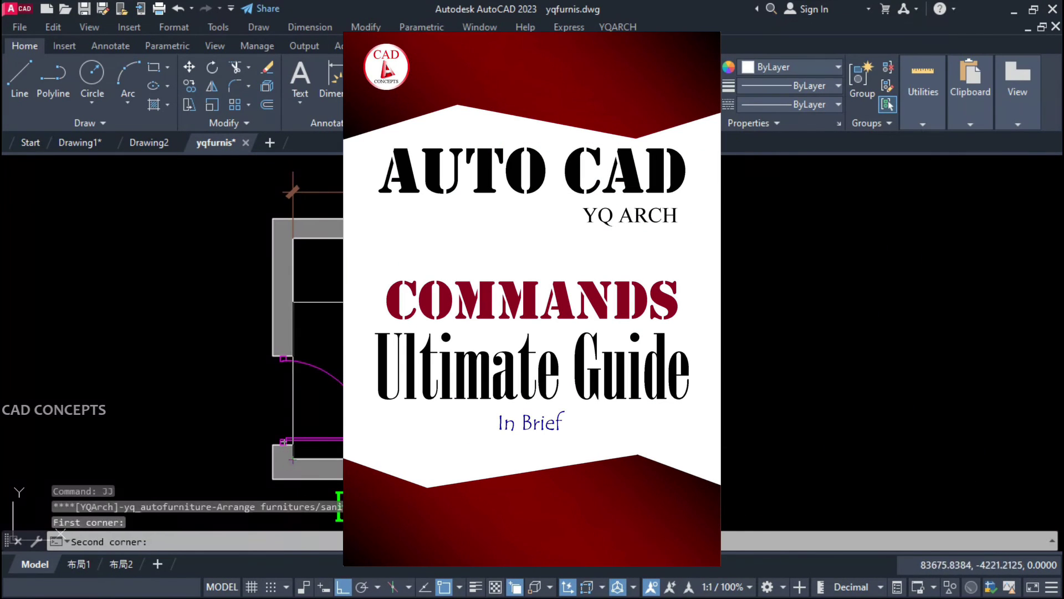
{"action": "left_click", "coordinate": [578, 239]}
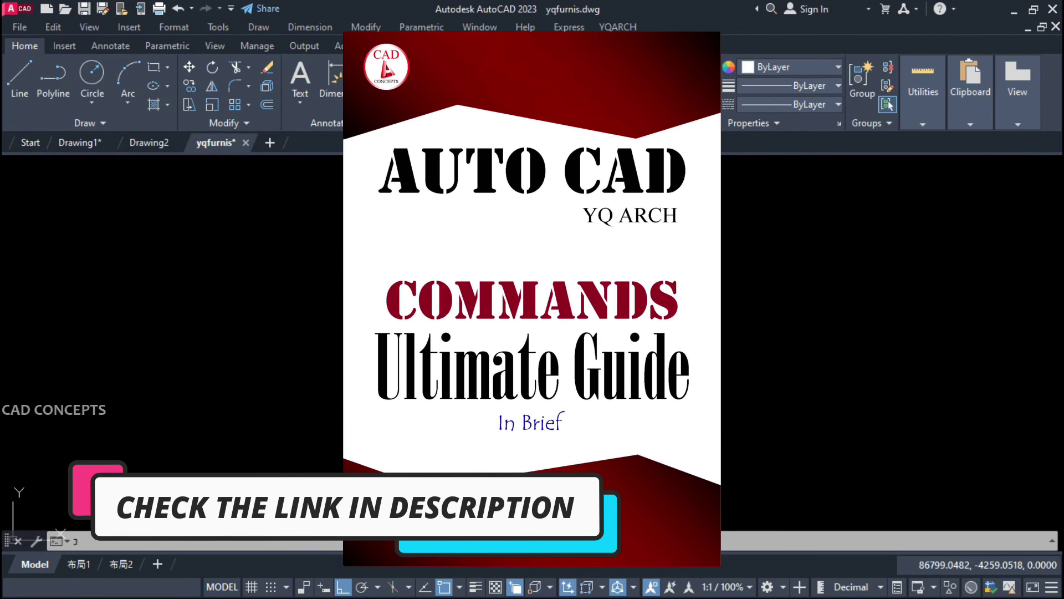
Run the furniture arrangement command again on the living room plan and pick its opposite inner corners
{"action": "type", "text": "j"}
{"action": "key", "text": "Return"}
{"action": "left_click", "coordinate": [554, 344]}
{"action": "left_click", "coordinate": [404, 487]}
{"action": "left_click", "coordinate": [652, 211]}
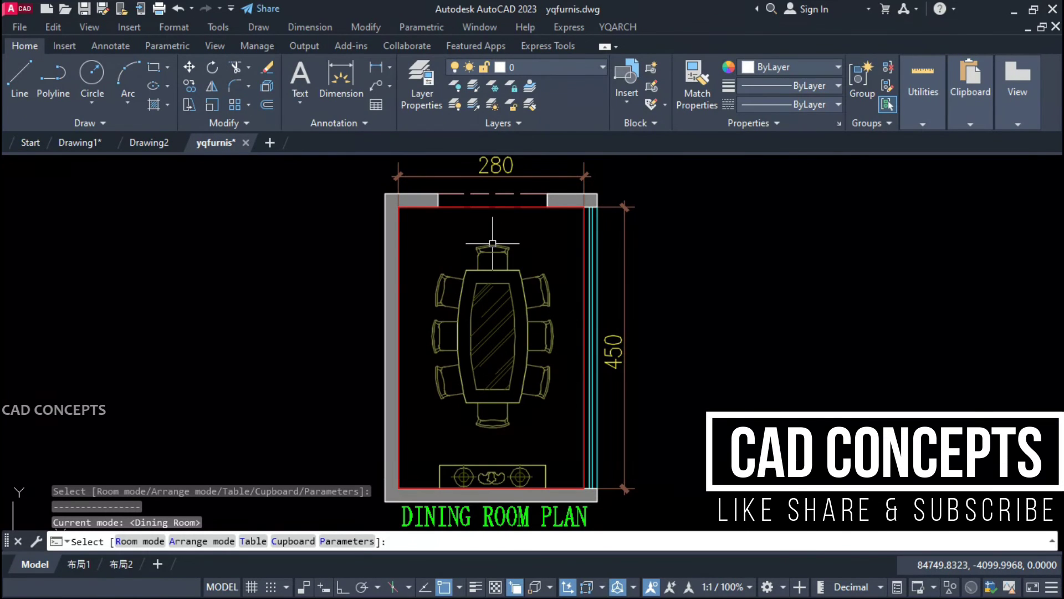
Open the parameters of the dining room layout
{"action": "key", "text": "p"}
{"action": "left_click_drag", "start_coordinate": [527, 110], "coordinate": [745, 114]}
{"action": "left_click_drag", "start_coordinate": [800, 140], "coordinate": [772, 135]}
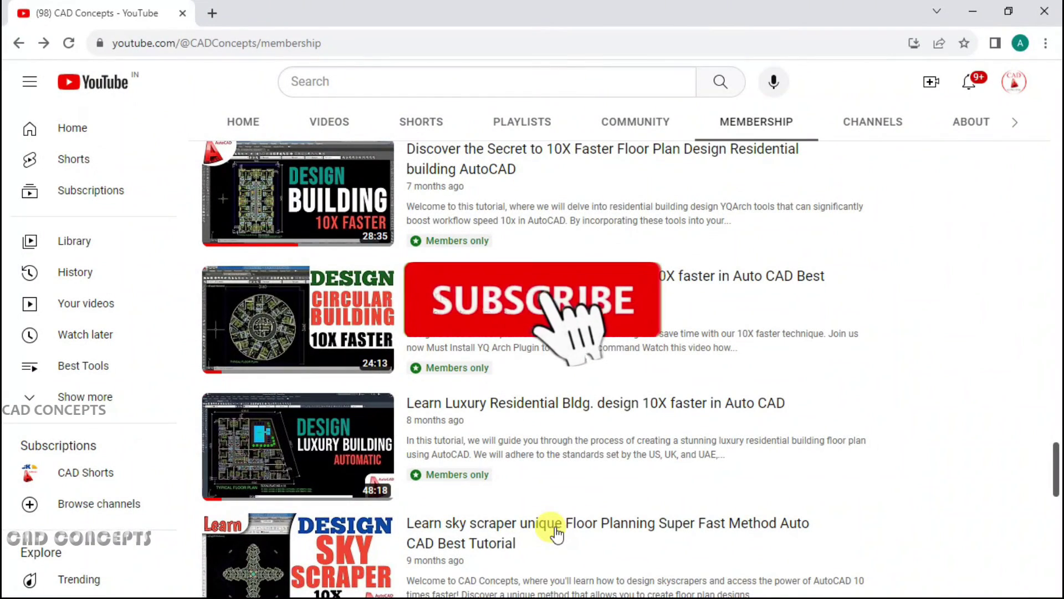
{"action": "scroll", "coordinate": [556, 533], "scroll_direction": "up", "scroll_amount": 3}
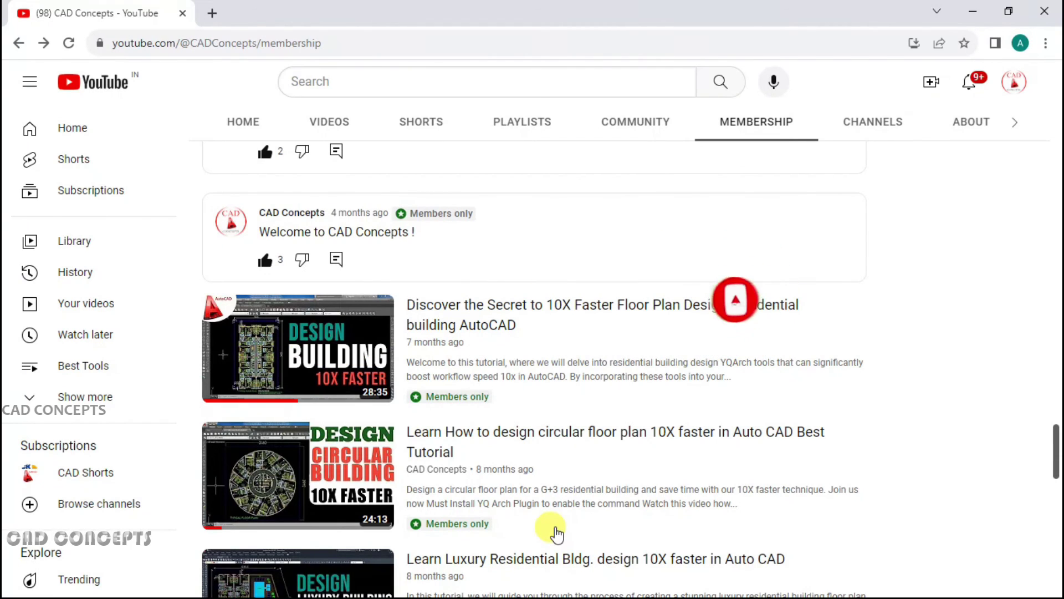
{"action": "scroll", "coordinate": [556, 533], "scroll_direction": "up", "scroll_amount": 5}
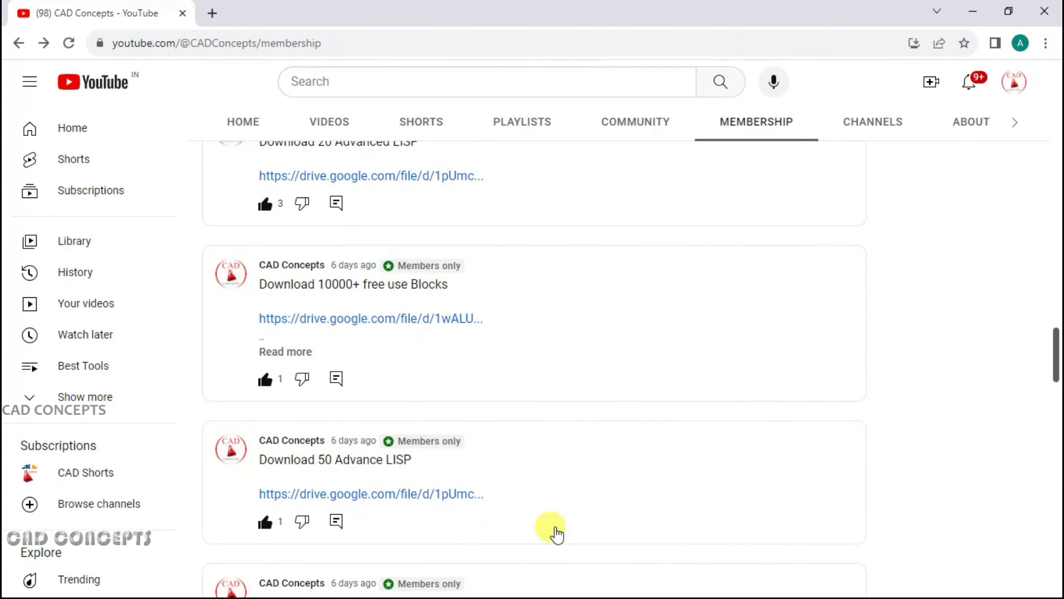
{"action": "scroll", "coordinate": [556, 533], "scroll_direction": "down", "scroll_amount": 5}
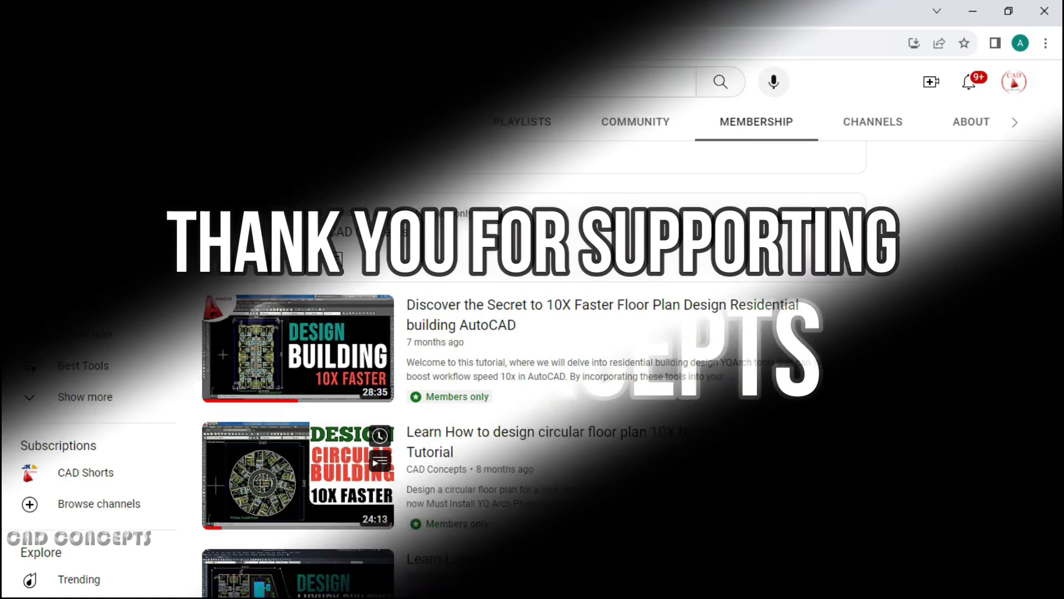